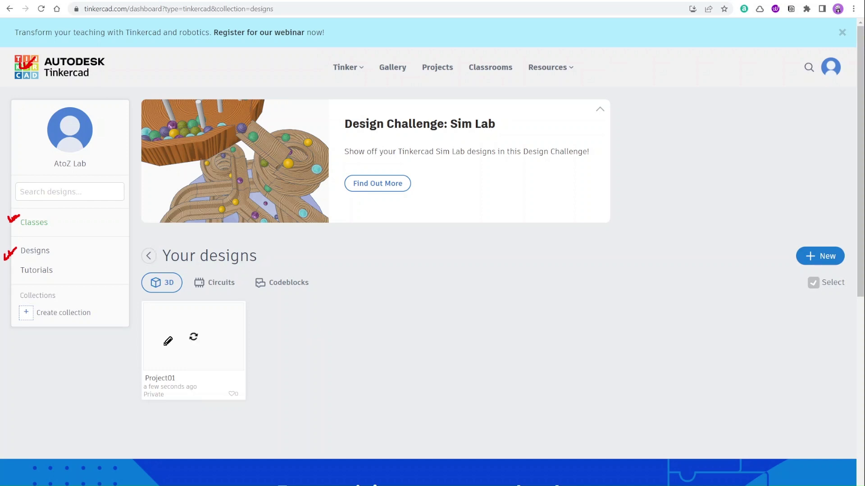
pyautogui.moveTo(128, 320); pyautogui.dragTo(136, 317)
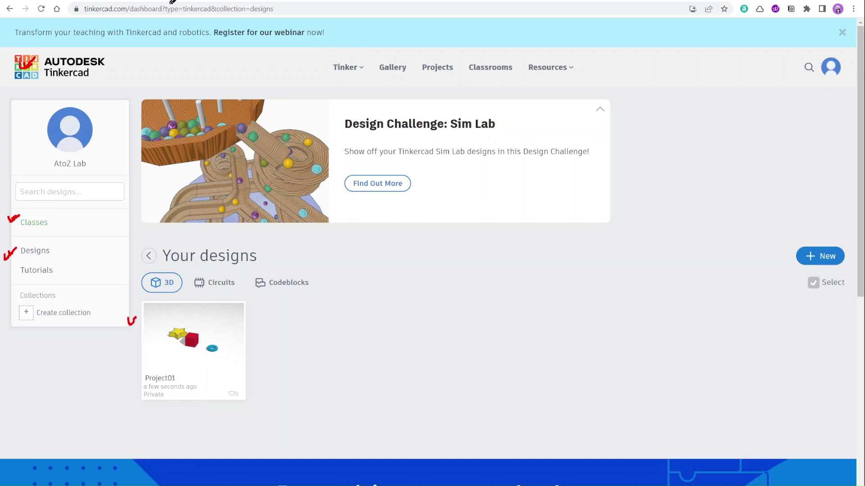
pyautogui.moveTo(126, 319); pyautogui.dragTo(131, 324)
pyautogui.moveTo(277, 309)
pyautogui.mouseDown()
pyautogui.moveTo(282, 371)
pyautogui.moveTo(342, 388)
pyautogui.moveTo(347, 299)
pyautogui.moveTo(273, 306)
pyautogui.mouseUp()
pyautogui.moveTo(363, 305)
pyautogui.mouseDown()
pyautogui.moveTo(366, 390)
pyautogui.moveTo(438, 326)
pyautogui.moveTo(383, 299)
pyautogui.moveTo(363, 305)
pyautogui.mouseUp()
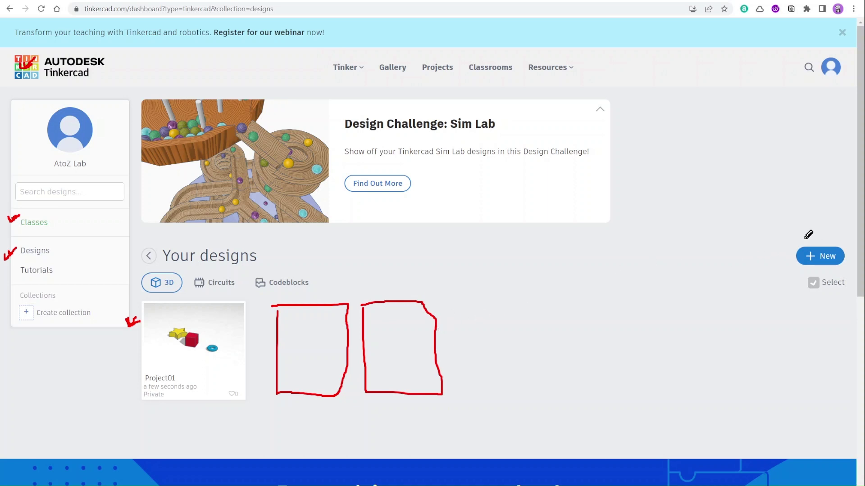
pyautogui.moveTo(803, 238); pyautogui.dragTo(819, 235)
pyautogui.moveTo(800, 269); pyautogui.dragTo(838, 269)
pyautogui.moveTo(208, 305); pyautogui.dragTo(221, 303)
pyautogui.moveTo(132, 376); pyautogui.dragTo(144, 373)
pyautogui.press('Escape')
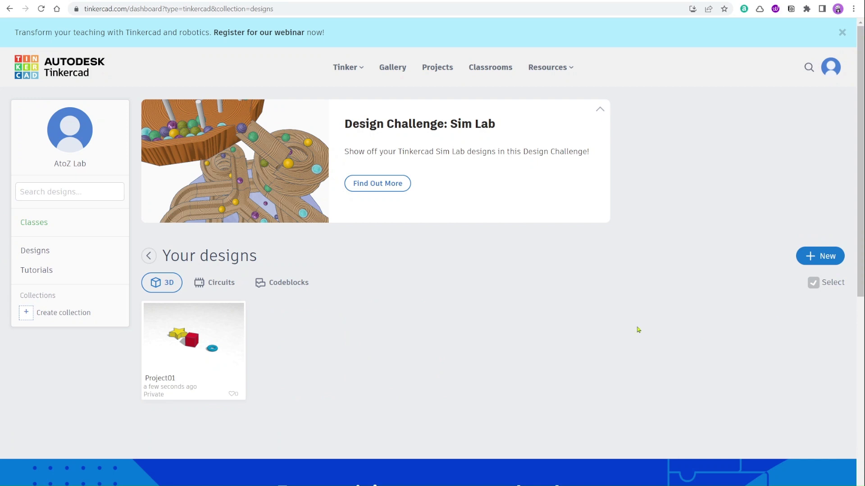
# Open the Project01 design from the dashboard for editing in the 3D workspace
pyautogui.moveTo(207, 356)
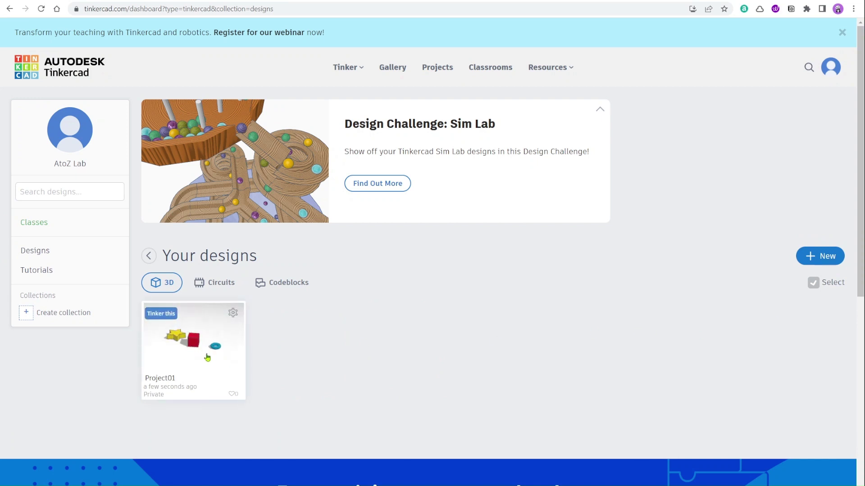
pyautogui.click(183, 316)
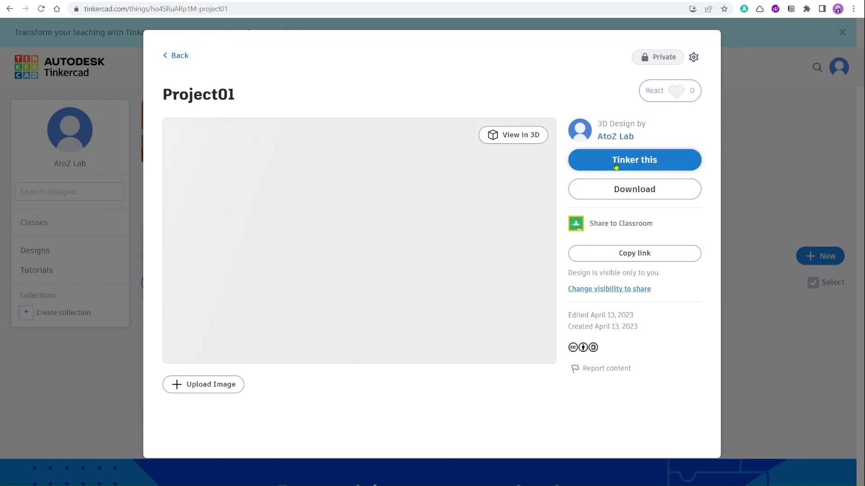
pyautogui.click(633, 166)
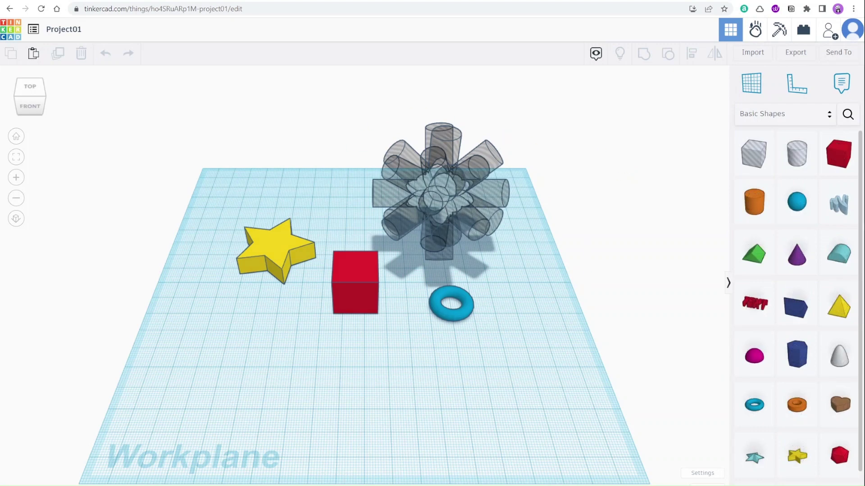
pyautogui.moveTo(7, 25)
pyautogui.mouseDown()
pyautogui.moveTo(11, 32)
pyautogui.moveTo(20, 18)
pyautogui.mouseUp()
pyautogui.moveTo(44, 43); pyautogui.dragTo(89, 42)
pyautogui.moveTo(42, 89); pyautogui.dragTo(50, 88)
pyautogui.moveTo(21, 132); pyautogui.dragTo(28, 130)
pyautogui.moveTo(16, 185)
pyautogui.mouseDown()
pyautogui.moveTo(26, 185)
pyautogui.moveTo(23, 207)
pyautogui.mouseUp()
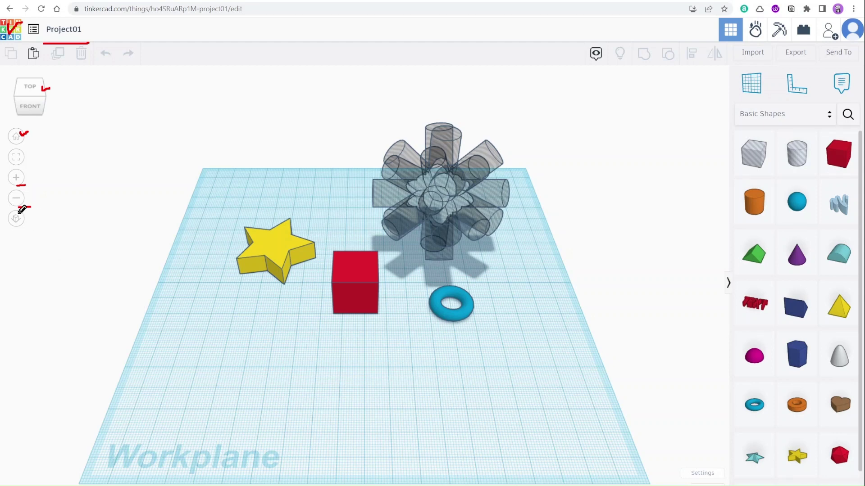
pyautogui.moveTo(4, 151)
pyautogui.mouseDown()
pyautogui.moveTo(25, 152)
pyautogui.moveTo(25, 165)
pyautogui.moveTo(7, 165)
pyautogui.moveTo(3, 151)
pyautogui.mouseUp()
pyautogui.moveTo(3, 215); pyautogui.dragTo(3, 229)
pyautogui.moveTo(4, 229)
pyautogui.mouseDown()
pyautogui.moveTo(19, 229)
pyautogui.moveTo(27, 212)
pyautogui.moveTo(3, 213)
pyautogui.mouseUp()
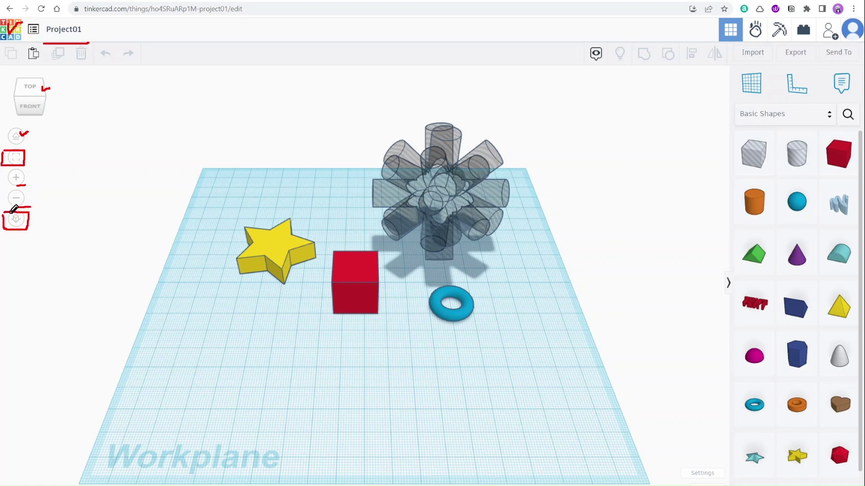
pyautogui.moveTo(737, 69); pyautogui.dragTo(796, 70)
pyautogui.moveTo(733, 71)
pyautogui.mouseDown()
pyautogui.moveTo(762, 97)
pyautogui.moveTo(768, 69)
pyautogui.moveTo(777, 100)
pyautogui.moveTo(813, 90)
pyautogui.moveTo(806, 69)
pyautogui.moveTo(776, 69)
pyautogui.moveTo(853, 103)
pyautogui.moveTo(852, 70)
pyautogui.moveTo(826, 68)
pyautogui.mouseUp()
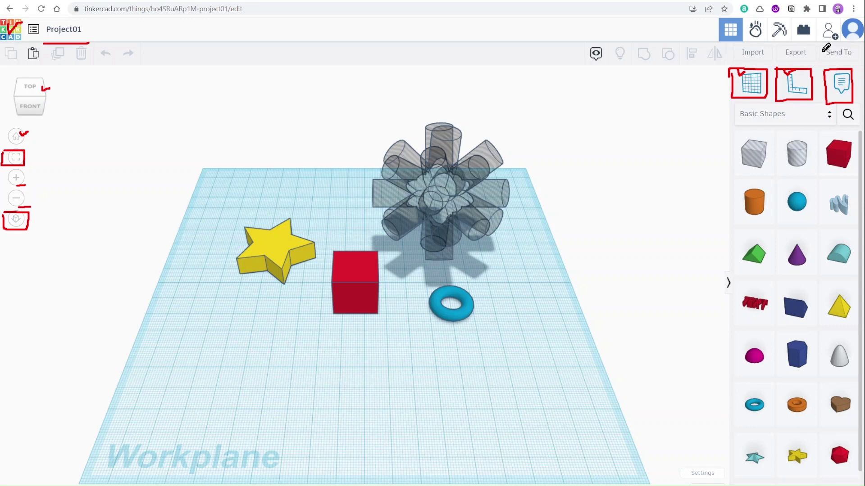
pyautogui.press('Escape')
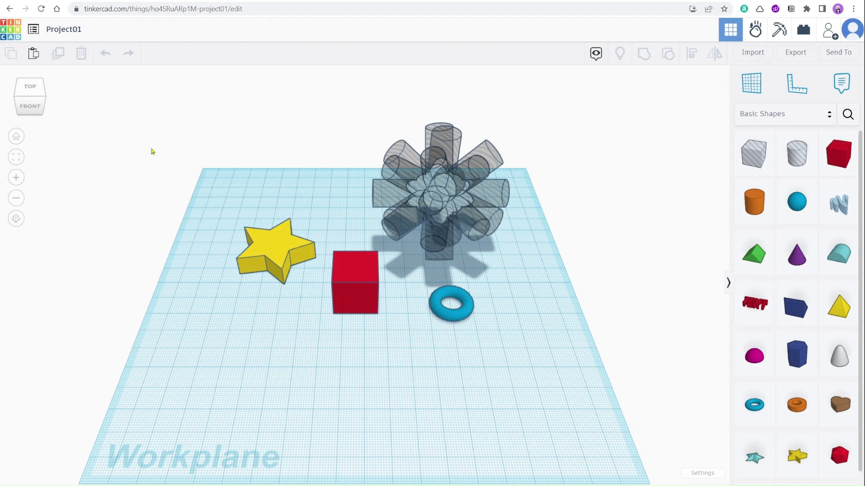
# Orbit around the workplane, fit the view to the yellow star and inspect the star at different zoom levels
pyautogui.moveTo(34, 96)
pyautogui.mouseDown()
pyautogui.moveTo(23, 93)
pyautogui.moveTo(35, 102)
pyautogui.mouseUp()
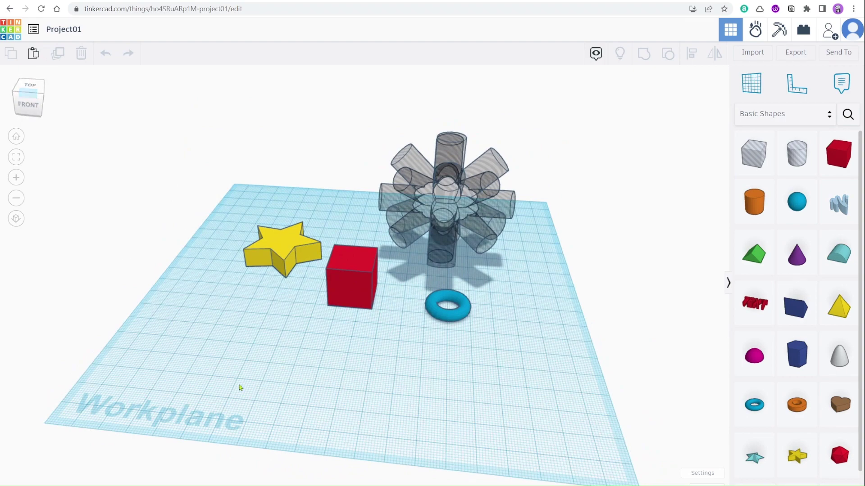
pyautogui.moveTo(240, 388); pyautogui.dragTo(272, 368, button='right')
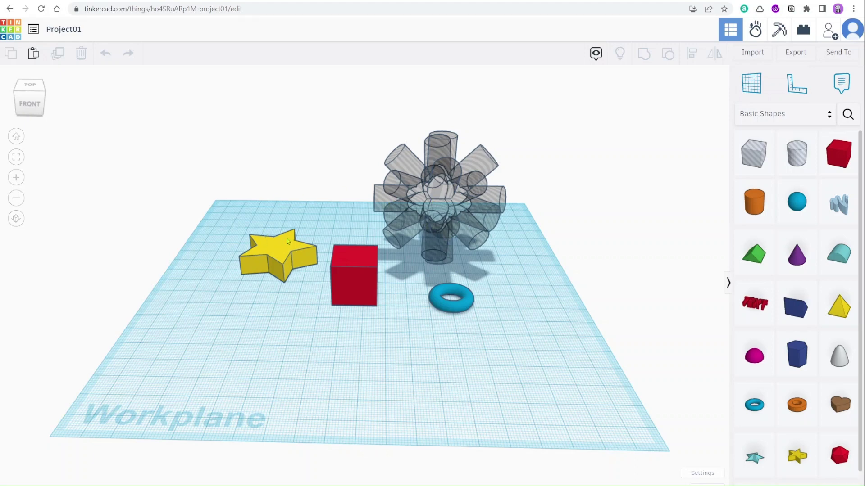
pyautogui.click(270, 256)
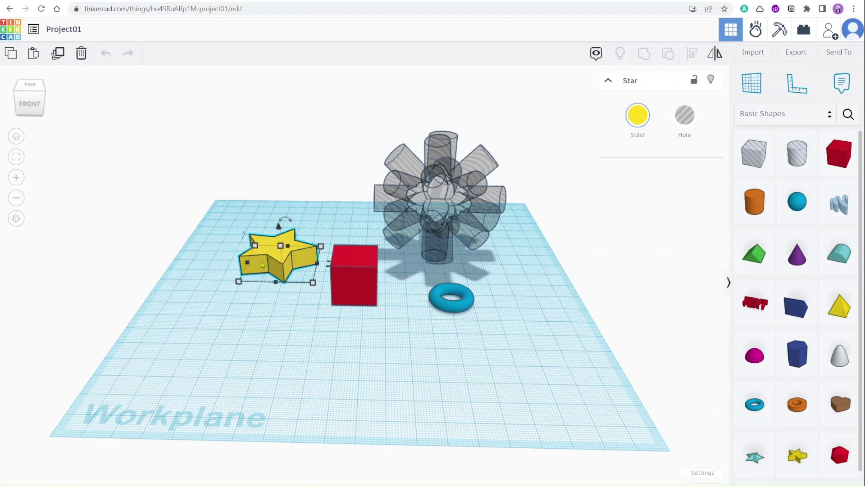
pyautogui.click(16, 157)
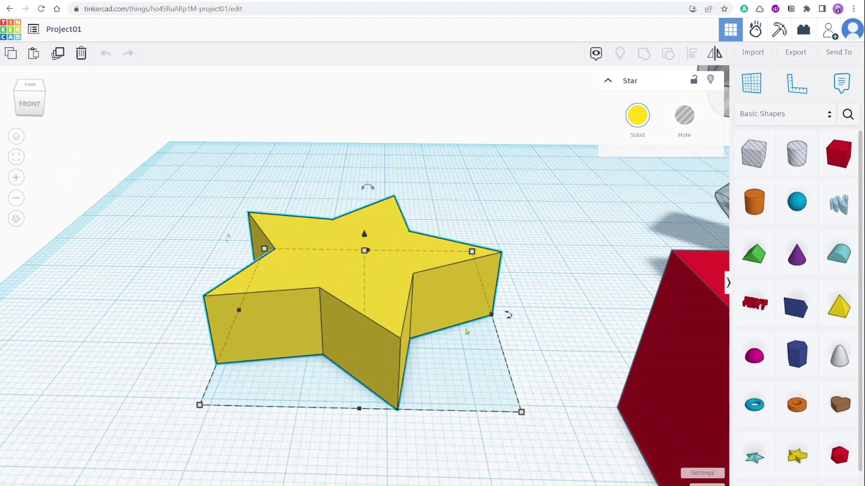
pyautogui.moveTo(513, 333); pyautogui.dragTo(501, 356, button='right')
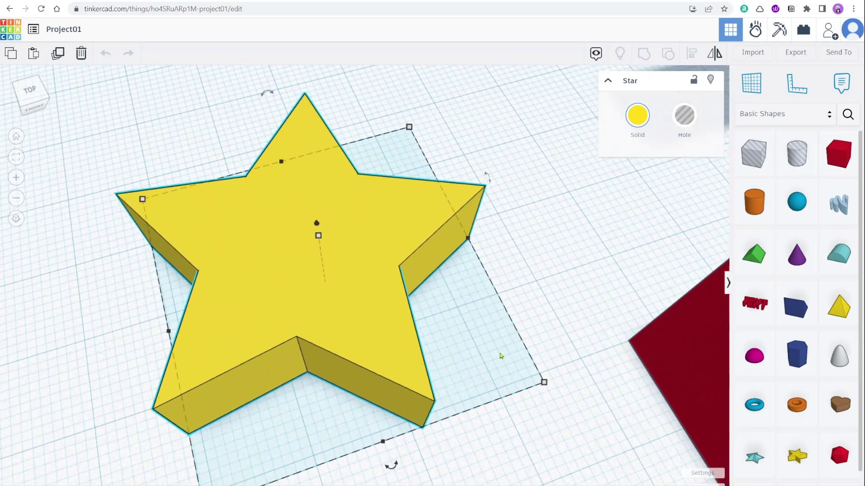
pyautogui.scroll(-5, 457, 338)
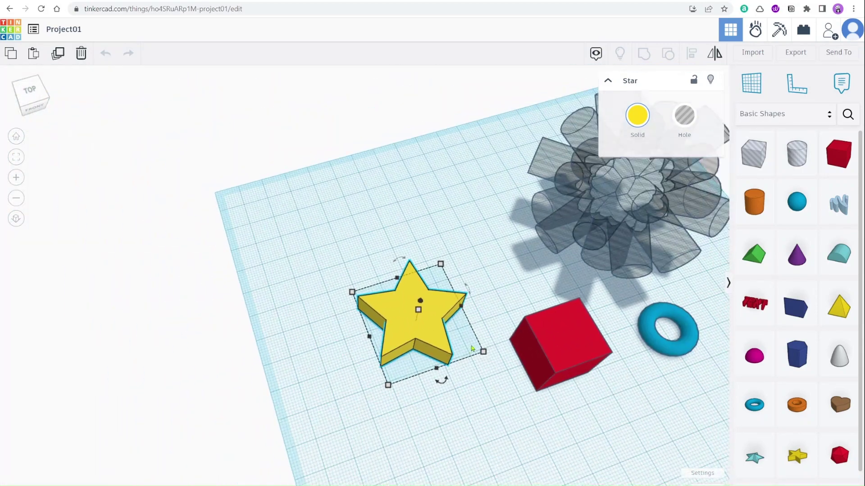
pyautogui.scroll(10, 492, 313)
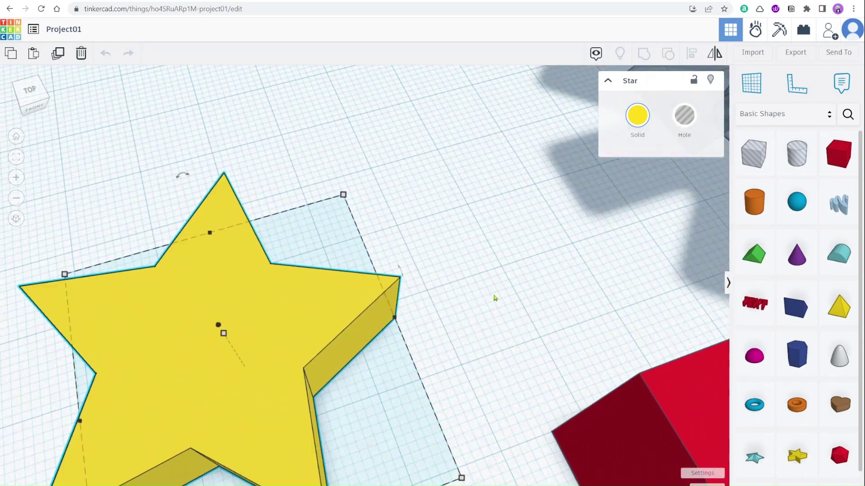
# Examine the selected star and its neighbouring shapes from other angles, zooming out and panning across the workplane
pyautogui.moveTo(466, 316); pyautogui.dragTo(594, 295, button='right')
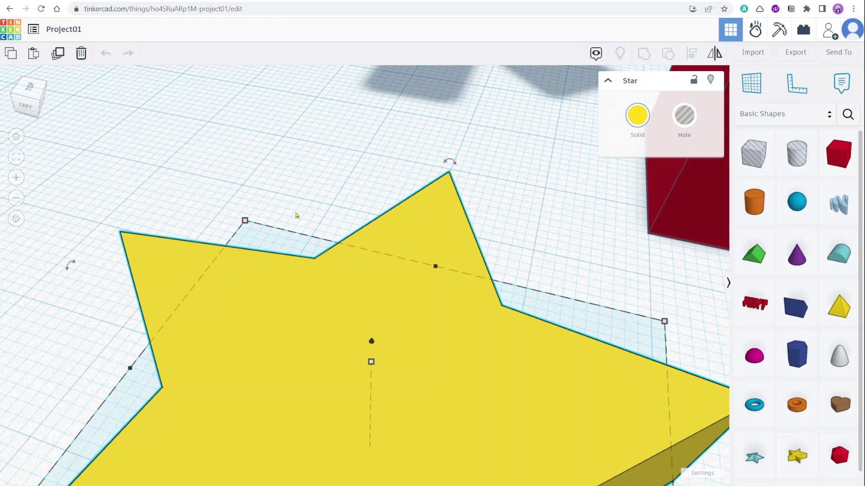
pyautogui.scroll(-3, 386, 221)
pyautogui.scroll(-4, 386, 221)
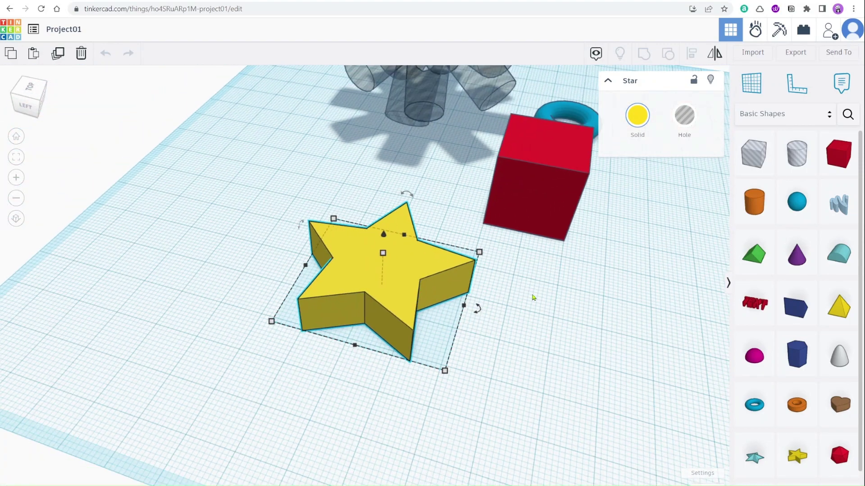
pyautogui.moveTo(509, 306); pyautogui.dragTo(426, 324, button='right')
pyautogui.scroll(-5, 425, 323)
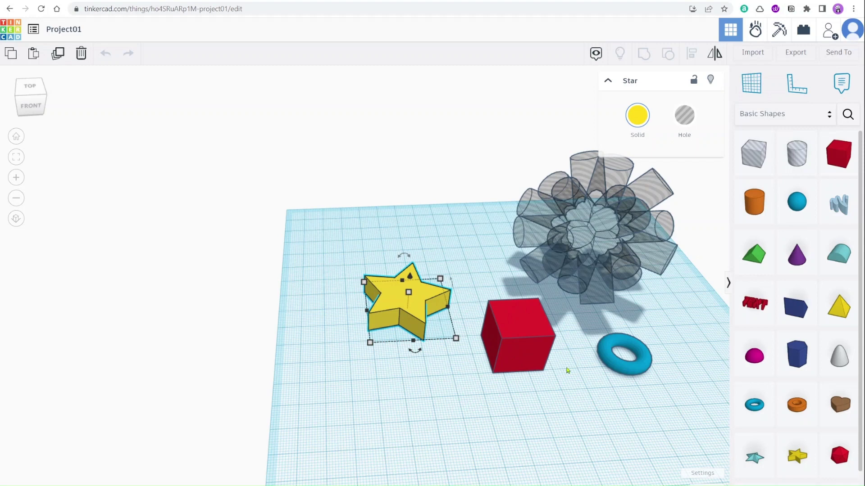
pyautogui.moveTo(558, 418); pyautogui.dragTo(440, 396, button='middle')
pyautogui.moveTo(512, 412); pyautogui.dragTo(568, 438, button='middle')
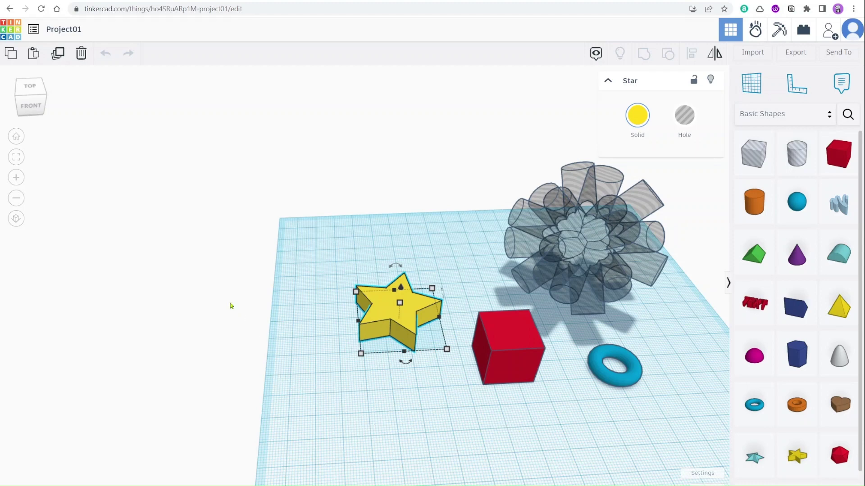
# Restore the home view and inspect all shapes on the workplane in perspective from low and high front angles
pyautogui.click(17, 143)
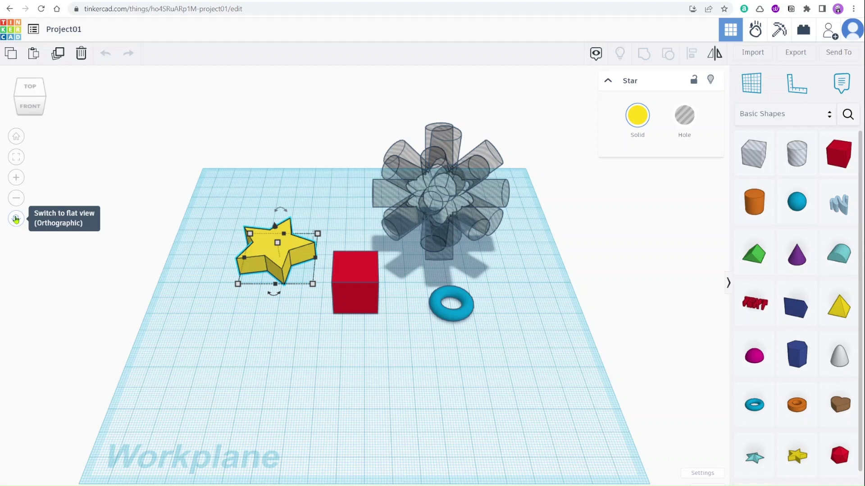
pyautogui.moveTo(409, 352); pyautogui.dragTo(424, 333, button='right')
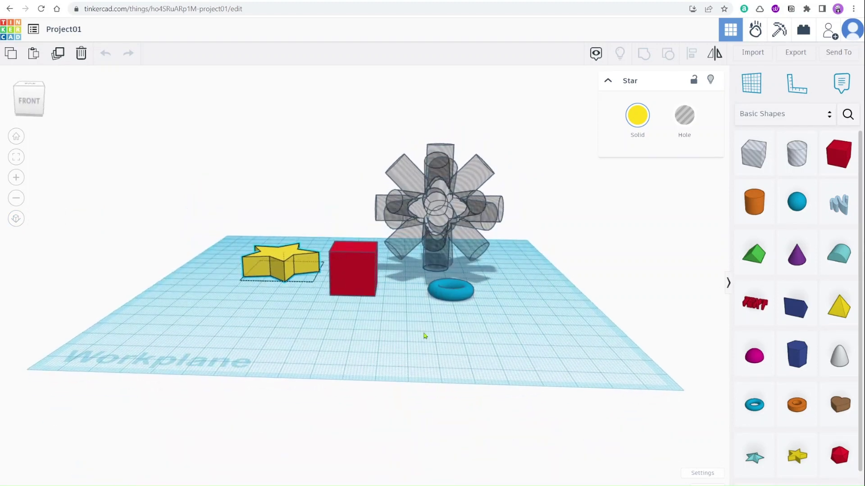
pyautogui.scroll(5, 424, 335)
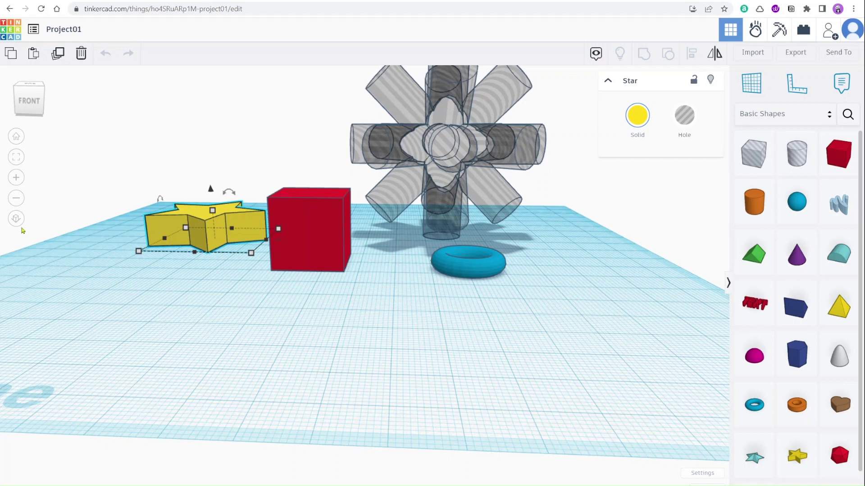
pyautogui.moveTo(248, 293); pyautogui.dragTo(313, 353, button='right')
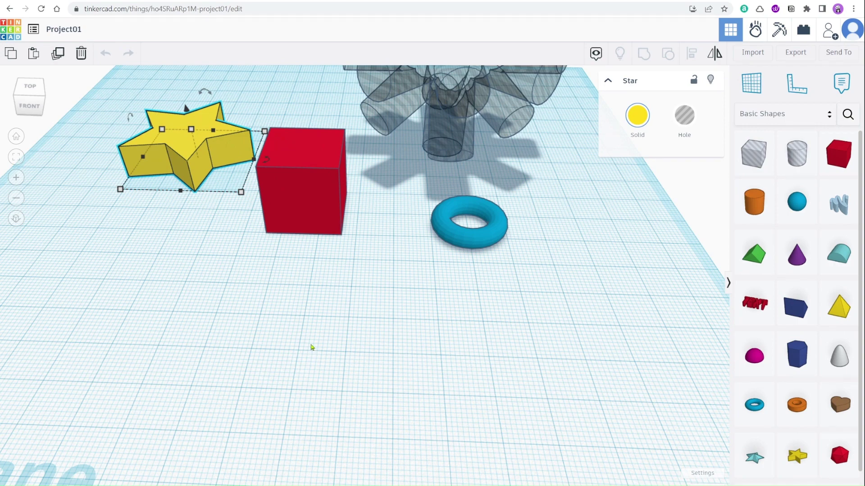
pyautogui.moveTo(371, 317); pyautogui.dragTo(373, 303, button='right')
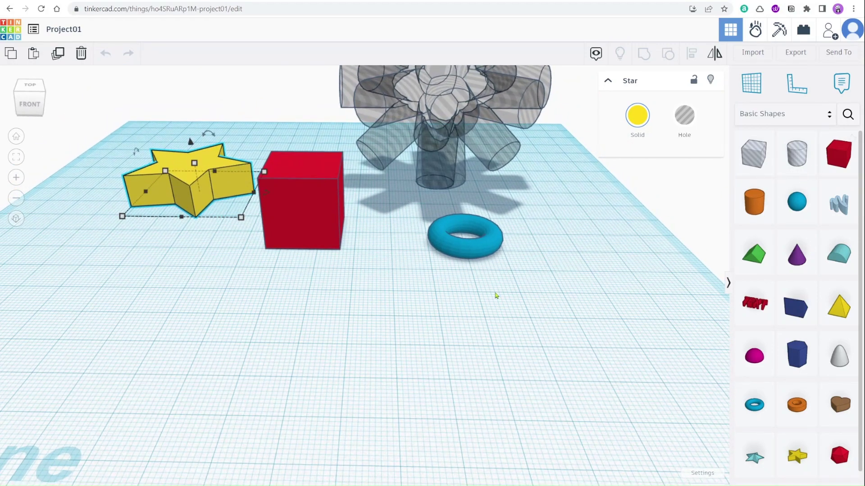
pyautogui.scroll(-5, 467, 303)
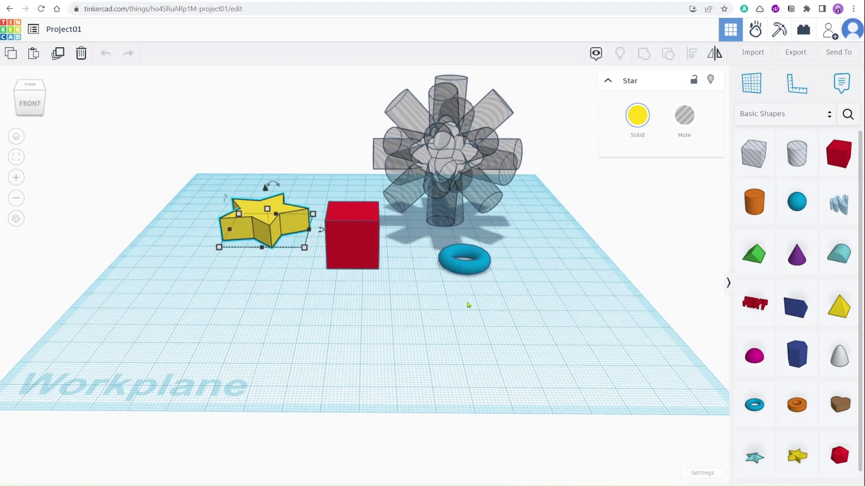
# Place a second solid red box on the workplane in front of the torus and compare it with the original box
pyautogui.moveTo(839, 153); pyautogui.dragTo(561, 362)
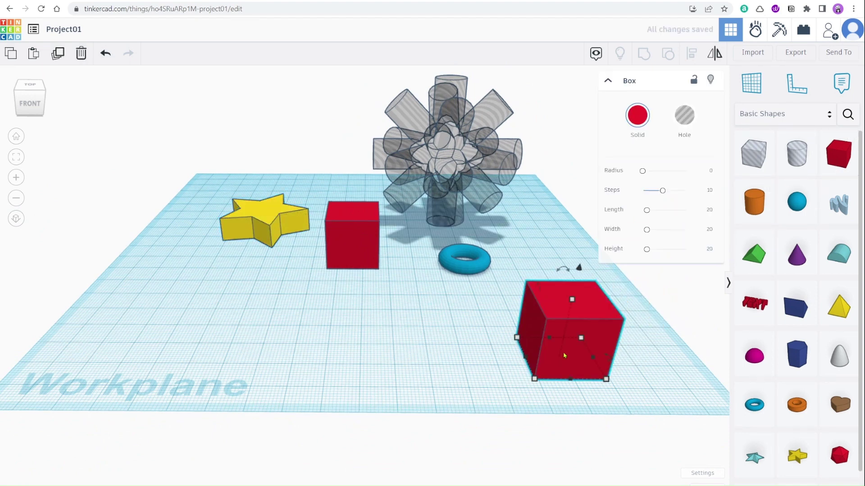
pyautogui.click(361, 247)
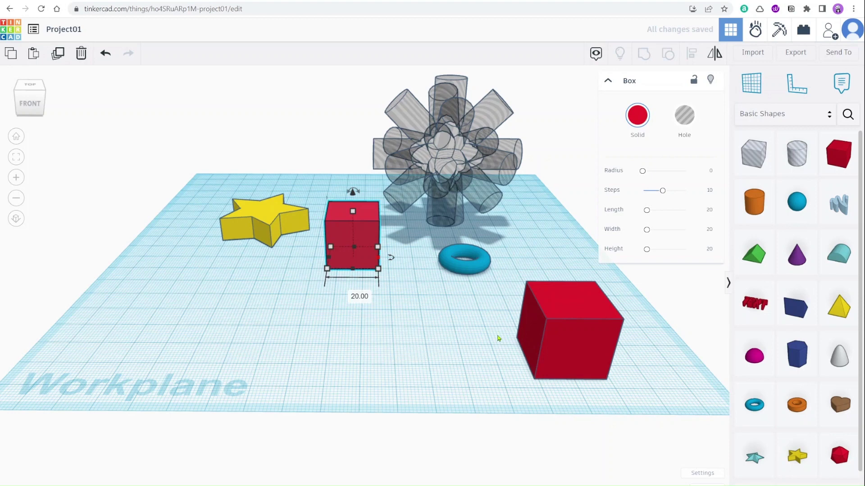
pyautogui.click(560, 345)
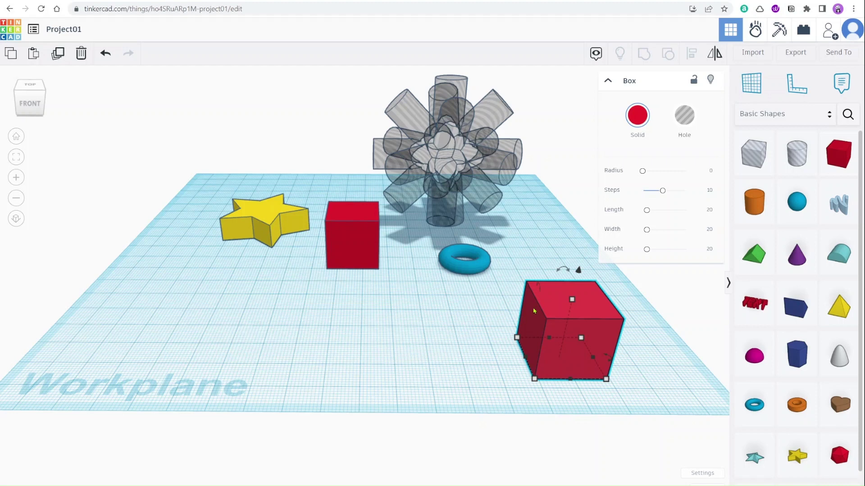
pyautogui.click(498, 300)
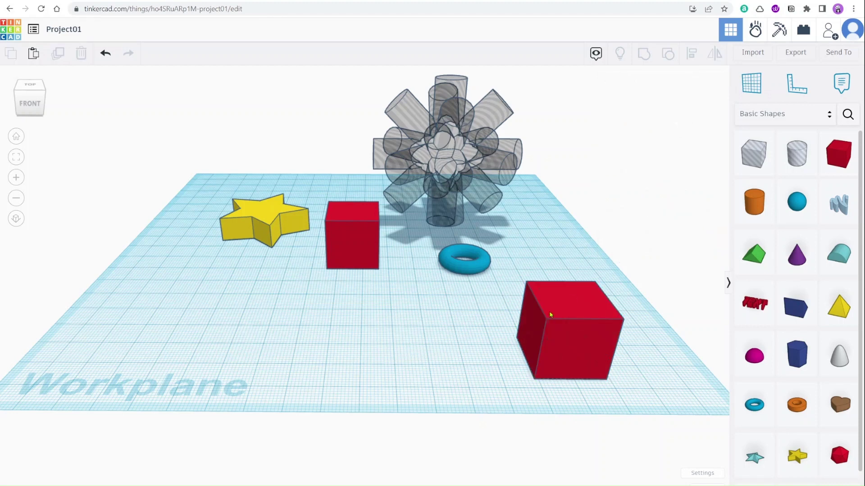
pyautogui.click(551, 313)
pyautogui.click(365, 248)
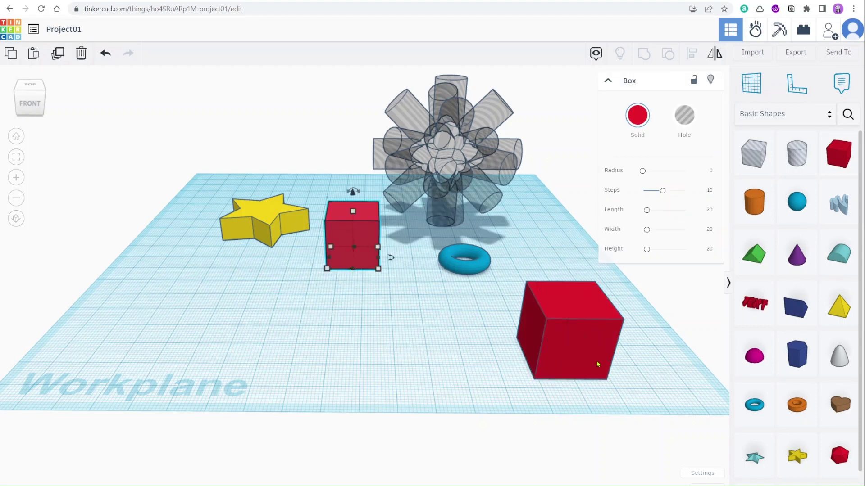
pyautogui.moveTo(600, 363); pyautogui.dragTo(501, 347, button='right')
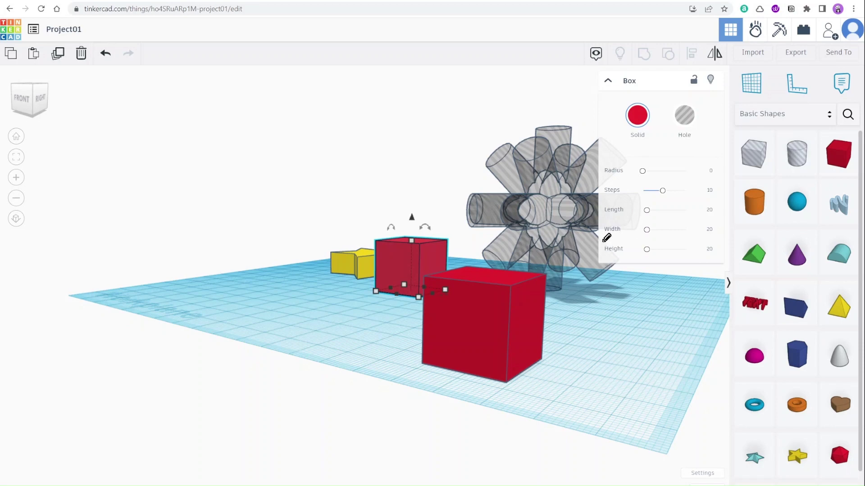
pyautogui.moveTo(506, 288); pyautogui.dragTo(530, 248)
pyautogui.moveTo(435, 232); pyautogui.dragTo(454, 225)
pyautogui.moveTo(475, 308); pyautogui.dragTo(466, 351)
# Switch to the flat orthographic view and compare the two red boxes from several angles
pyautogui.click(16, 220)
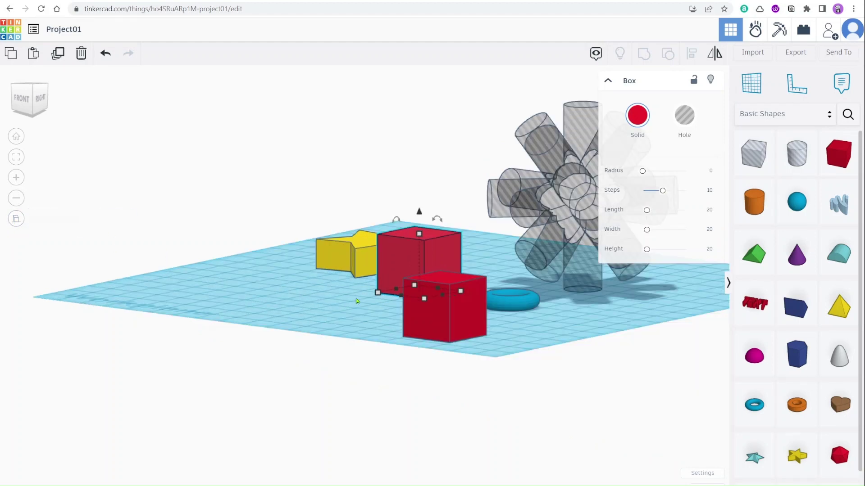
pyautogui.moveTo(357, 301); pyautogui.dragTo(630, 290, button='right')
pyautogui.moveTo(562, 294); pyautogui.dragTo(401, 271, button='right')
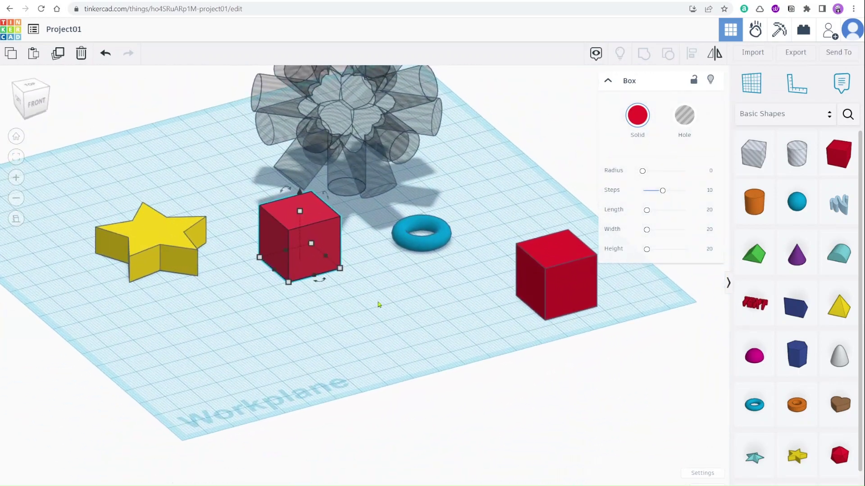
# Switch back to perspective display, compare the two red boxes, and restore the home view
pyautogui.moveTo(385, 307); pyautogui.dragTo(344, 345, button='right')
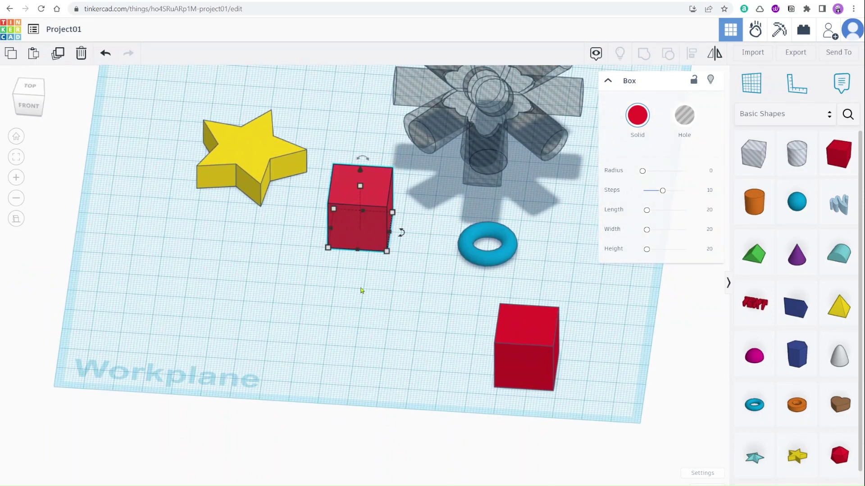
pyautogui.click(16, 220)
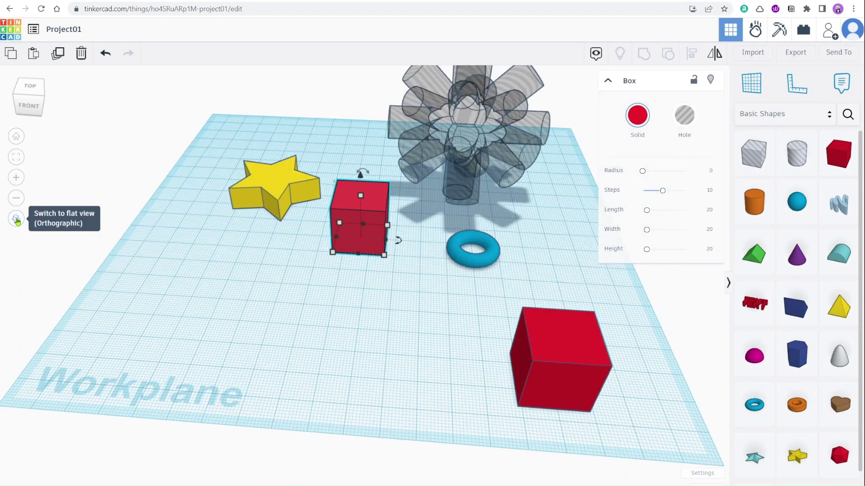
pyautogui.moveTo(404, 350); pyautogui.dragTo(311, 289, button='right')
pyautogui.click(15, 139)
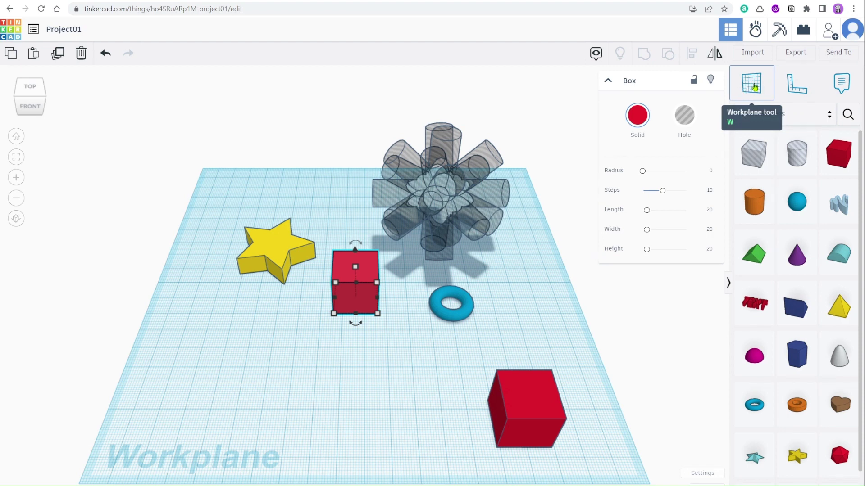
# Place a solid orange cylinder on the workplane beside the front red box
pyautogui.moveTo(450, 288); pyautogui.dragTo(498, 227, button='right')
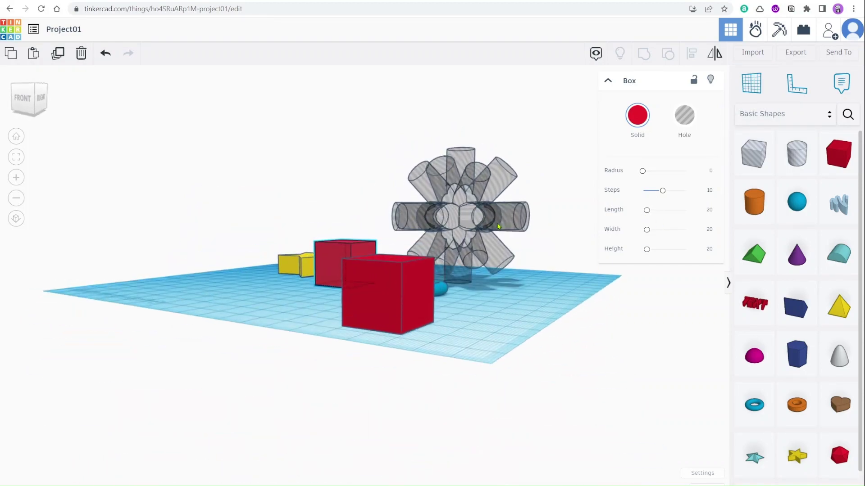
pyautogui.moveTo(527, 266); pyautogui.dragTo(524, 233, button='right')
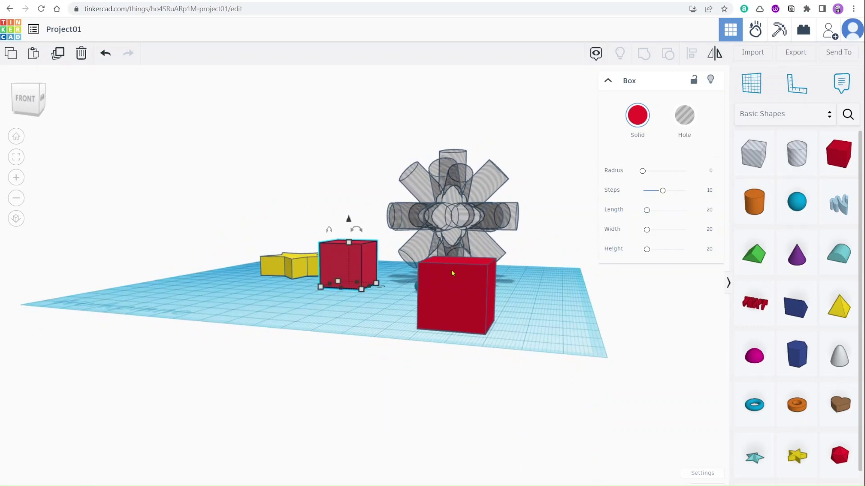
pyautogui.moveTo(453, 273); pyautogui.dragTo(452, 304, button='right')
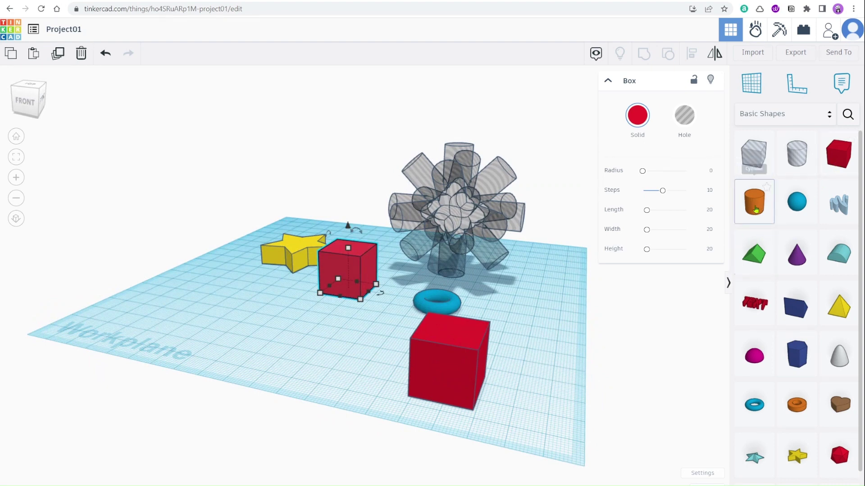
pyautogui.moveTo(755, 209); pyautogui.dragTo(513, 324)
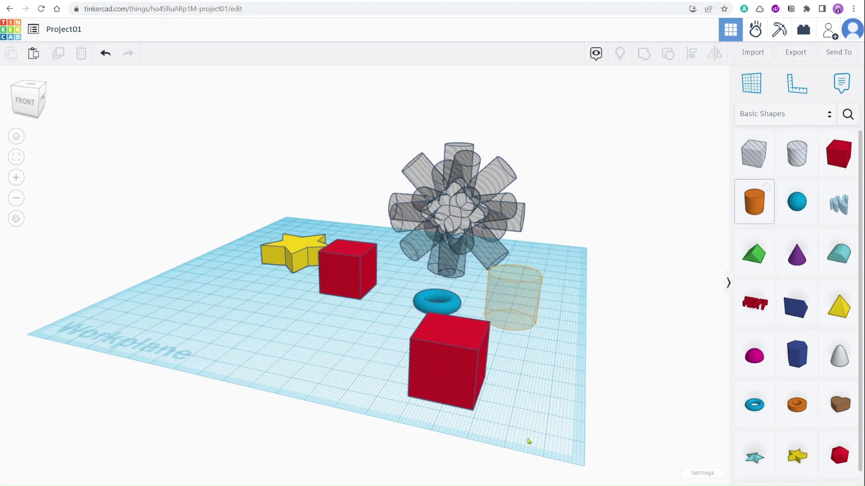
pyautogui.moveTo(529, 442); pyautogui.dragTo(522, 407)
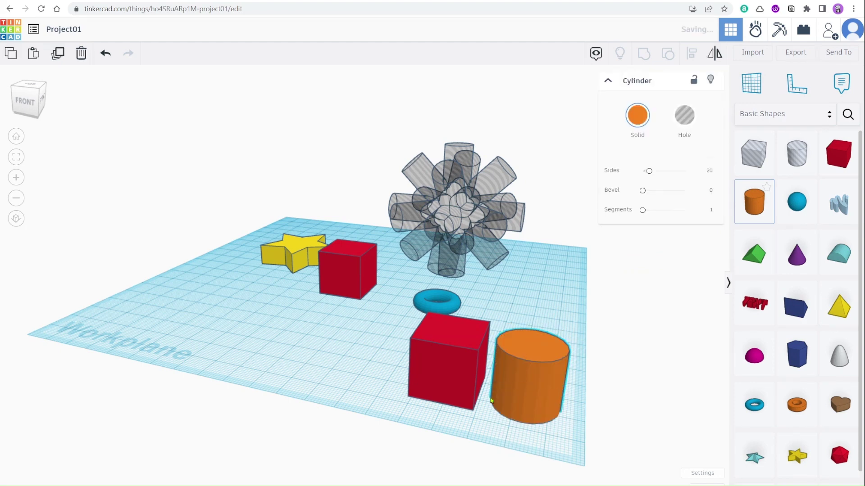
# Raise the orange cylinder 21 mm above the workplane
pyautogui.moveTo(482, 416); pyautogui.dragTo(447, 380, button='right')
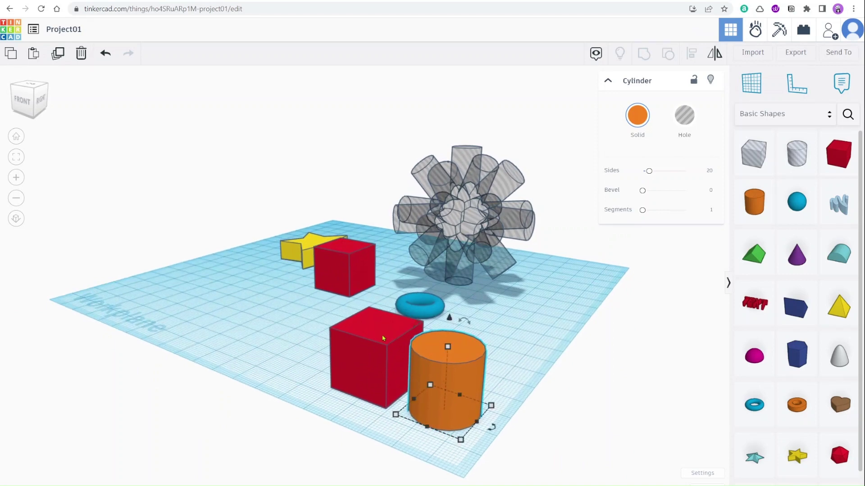
pyautogui.moveTo(367, 337); pyautogui.dragTo(433, 378, button='right')
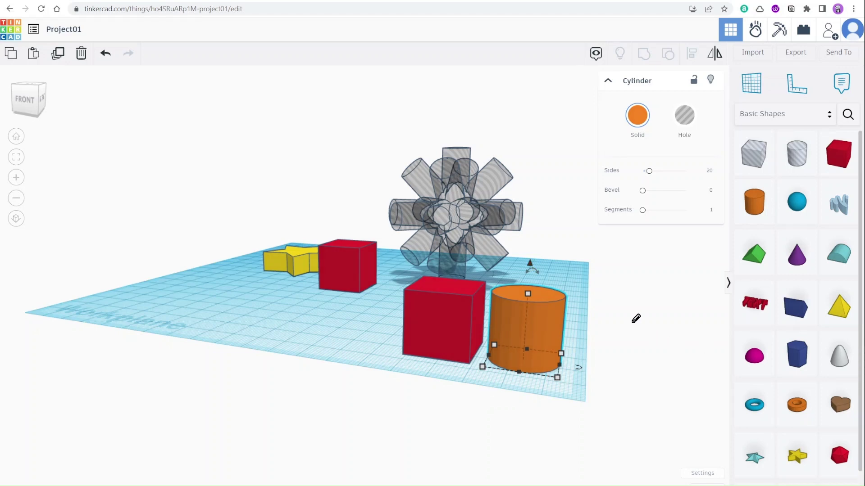
pyautogui.moveTo(547, 272)
pyautogui.mouseDown()
pyautogui.moveTo(535, 274)
pyautogui.moveTo(536, 257)
pyautogui.moveTo(545, 274)
pyautogui.mouseUp()
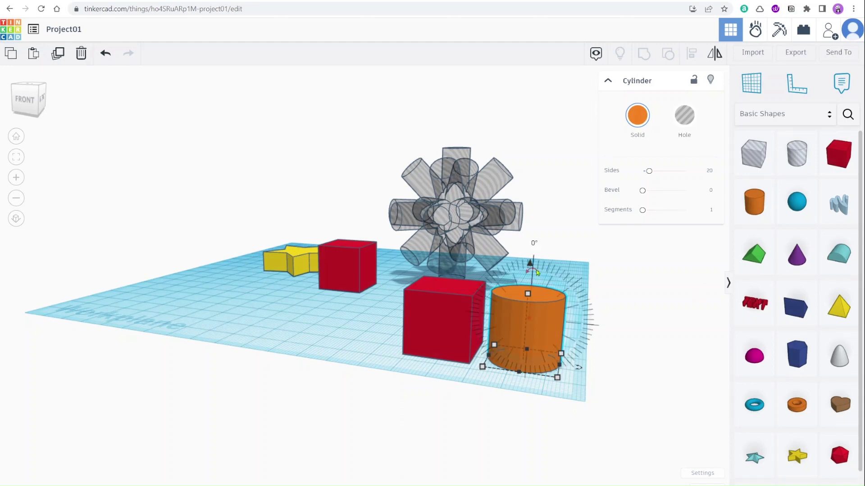
pyautogui.moveTo(531, 265); pyautogui.dragTo(534, 189)
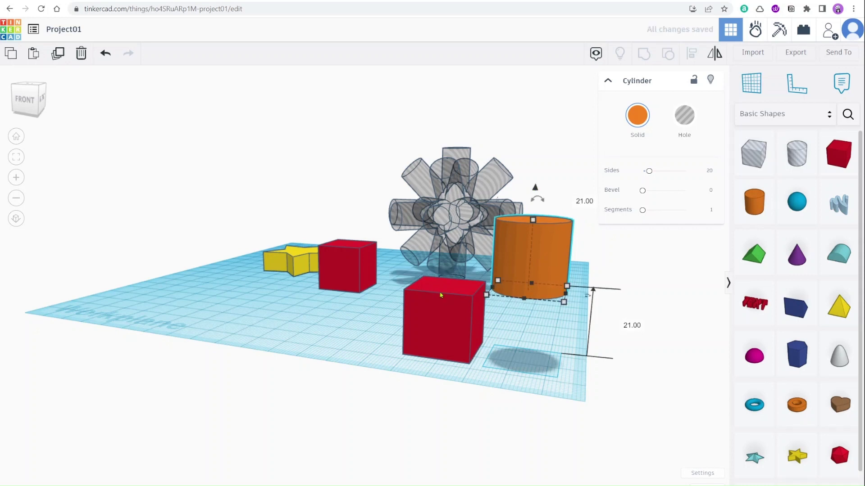
# Lower the floating orange cylinder slightly and move it over the front red box so it sits on top
pyautogui.click(463, 304)
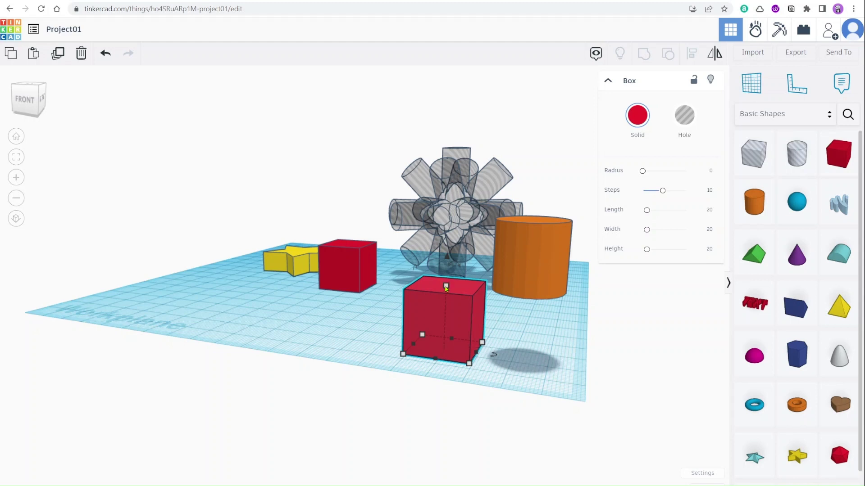
pyautogui.click(535, 239)
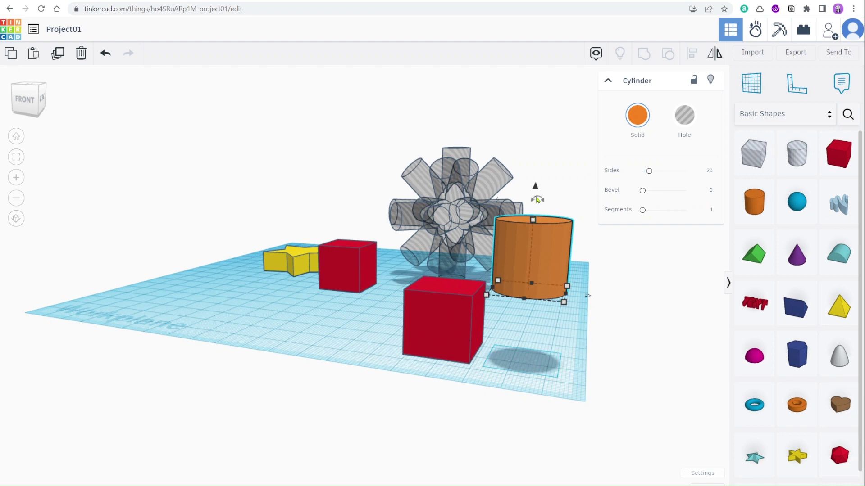
pyautogui.moveTo(536, 187); pyautogui.dragTo(536, 193)
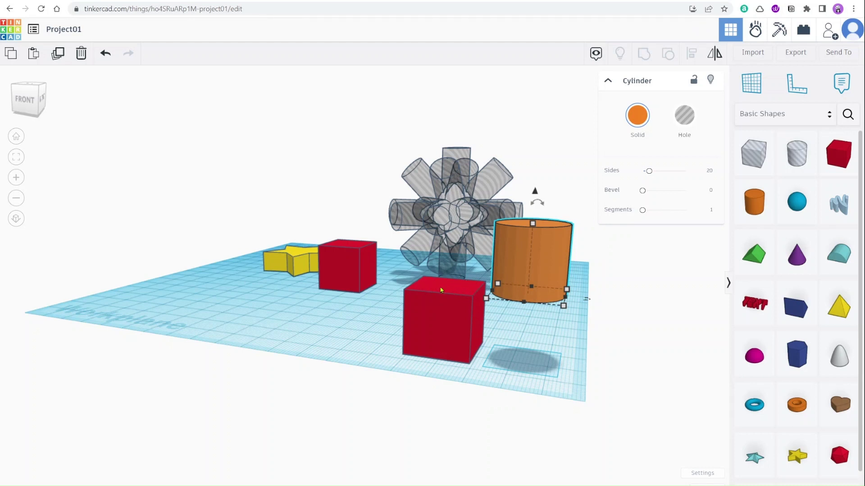
pyautogui.moveTo(466, 306); pyautogui.dragTo(548, 327, button='right')
pyautogui.moveTo(549, 327); pyautogui.dragTo(447, 310)
pyautogui.moveTo(560, 364); pyautogui.dragTo(435, 341, button='right')
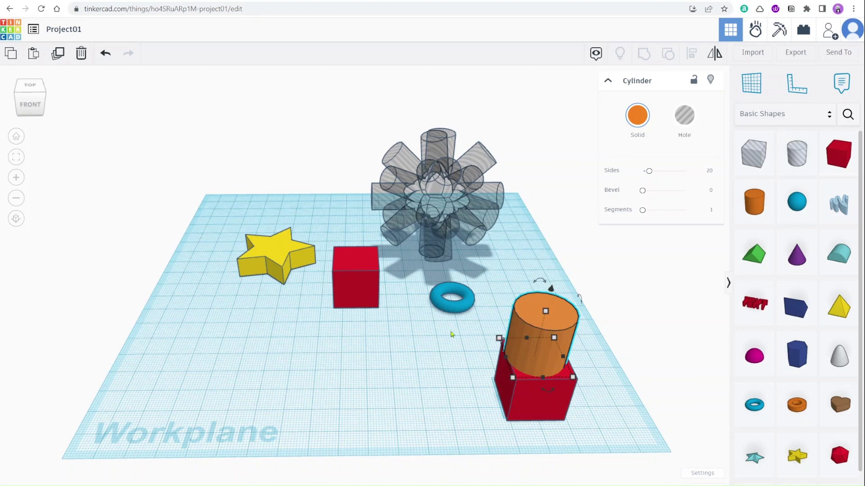
# Select the stacked cylinder and red box together and inspect the stack from a lower angle
pyautogui.keyDown('shift'); pyautogui.click(567, 401); pyautogui.keyUp('shift')
pyautogui.moveTo(568, 401); pyautogui.dragTo(552, 388, button='right')
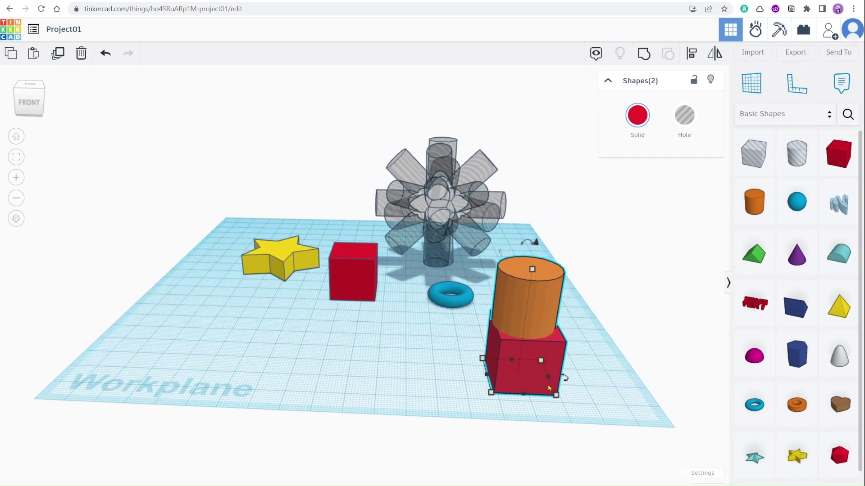
pyautogui.click(617, 405)
pyautogui.moveTo(617, 406)
pyautogui.mouseDown(button='right')
pyautogui.moveTo(628, 393)
pyautogui.moveTo(625, 401)
pyautogui.mouseUp(button='right')
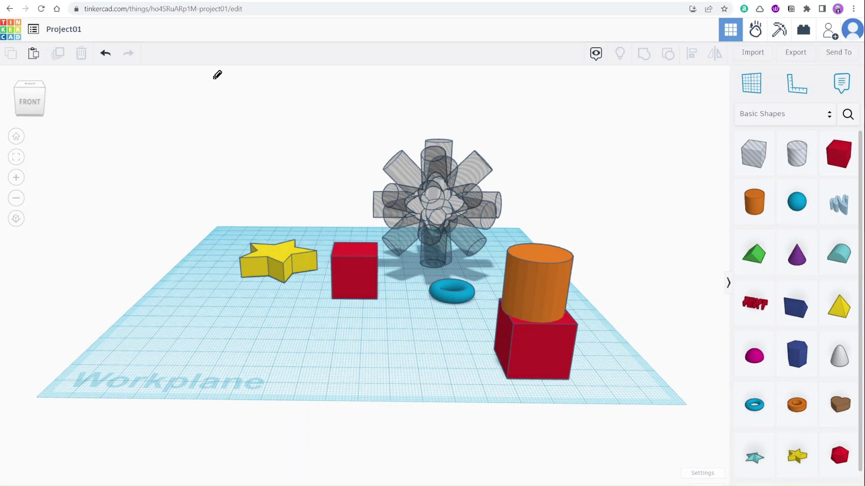
pyautogui.moveTo(112, 64); pyautogui.dragTo(93, 48)
pyautogui.moveTo(135, 64)
pyautogui.mouseDown()
pyautogui.moveTo(127, 39)
pyautogui.moveTo(138, 60)
pyautogui.moveTo(101, 45)
pyautogui.mouseUp()
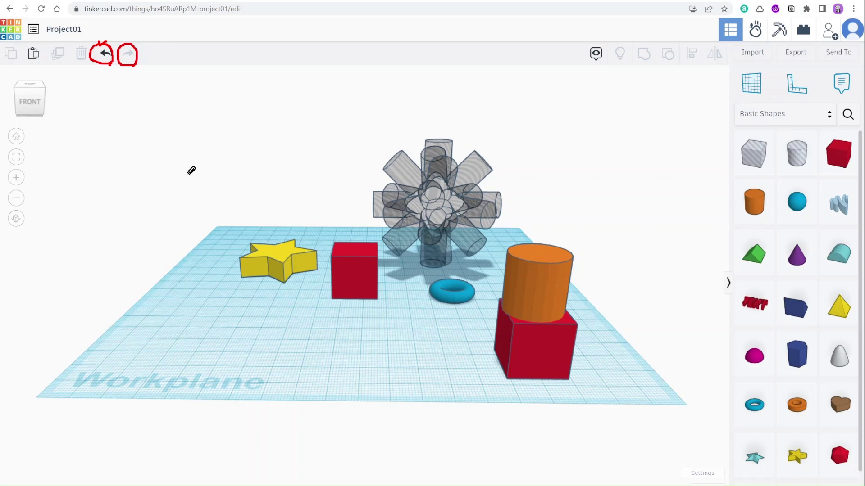
pyautogui.moveTo(91, 38); pyautogui.dragTo(103, 36)
pyautogui.press('Escape')
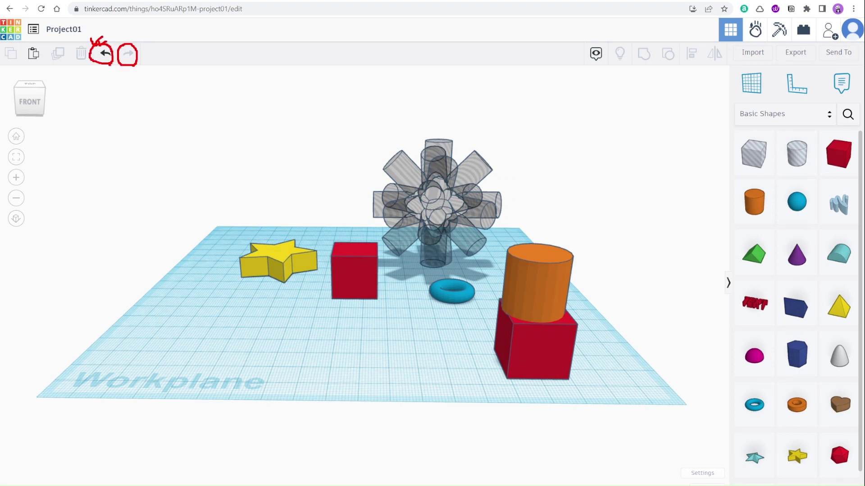
pyautogui.press('Escape')
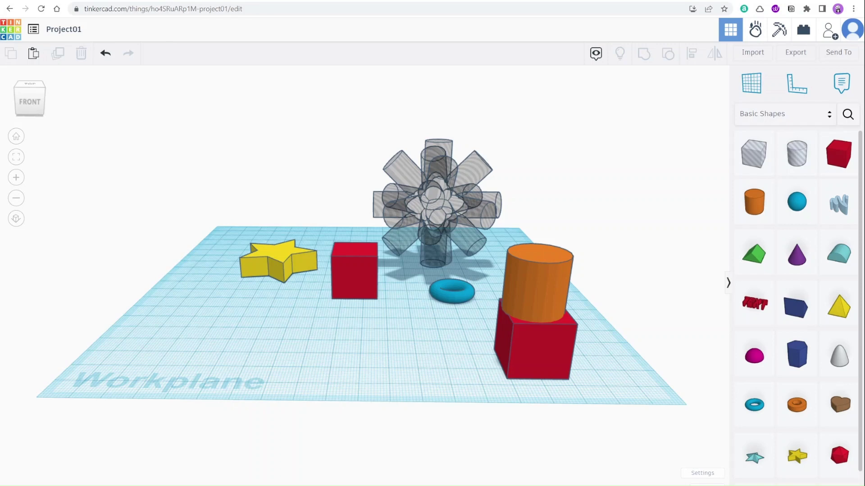
# Undo the orange cylinder's move onto the box, its height changes and its placement
pyautogui.click(105, 54)
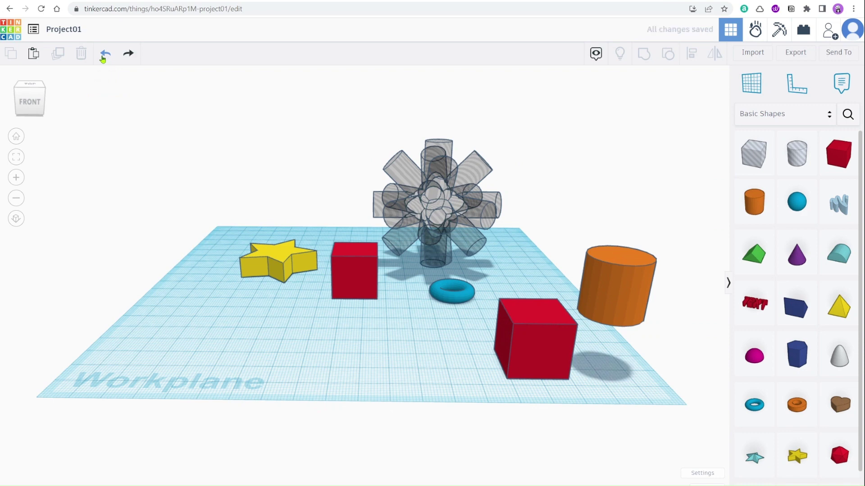
pyautogui.click(103, 57)
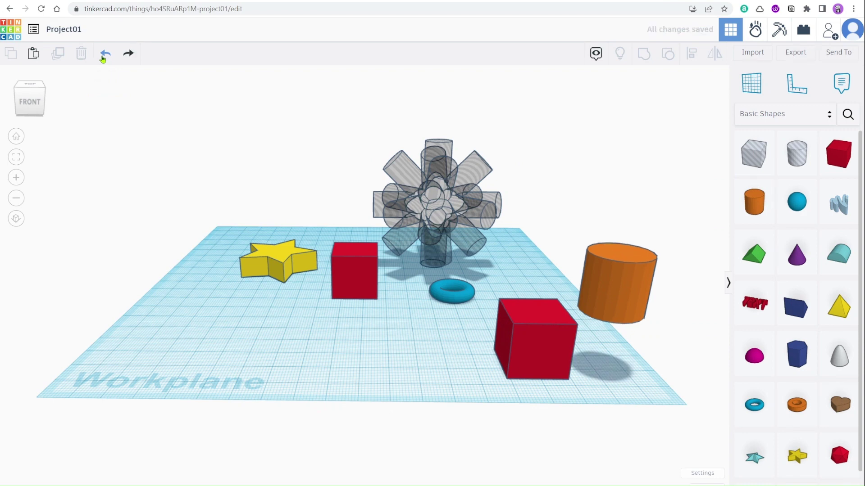
pyautogui.click(102, 58)
pyautogui.click(103, 58)
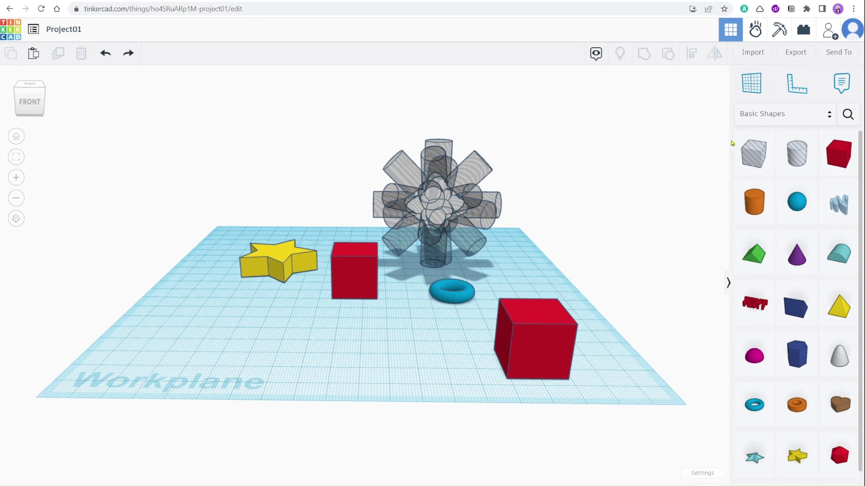
# Set a temporary workplane on the front red box's top face and place an orange cylinder on it
pyautogui.click(751, 87)
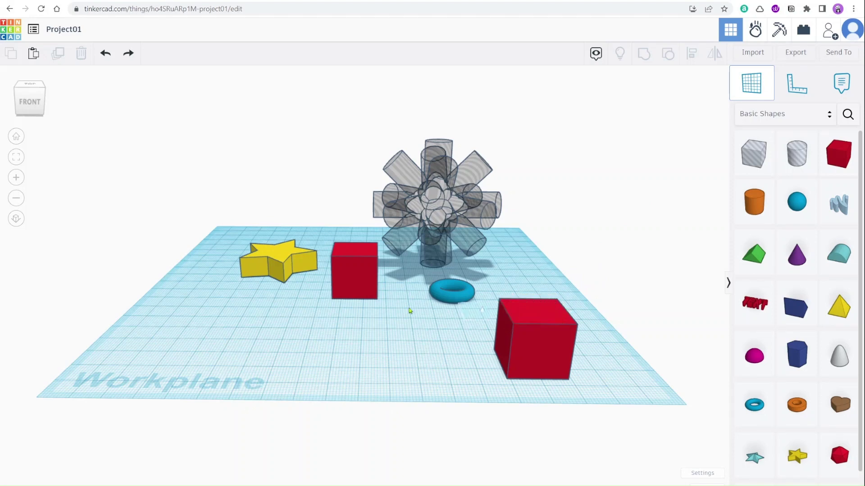
pyautogui.click(536, 315)
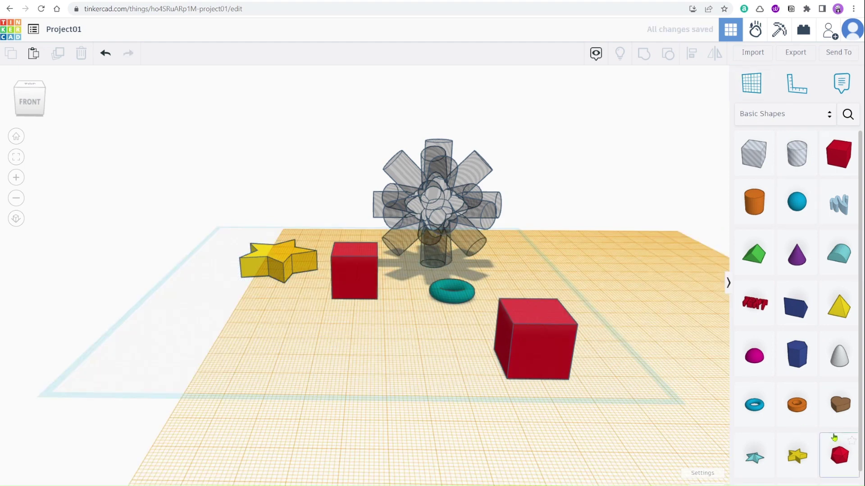
pyautogui.moveTo(759, 211); pyautogui.dragTo(537, 314)
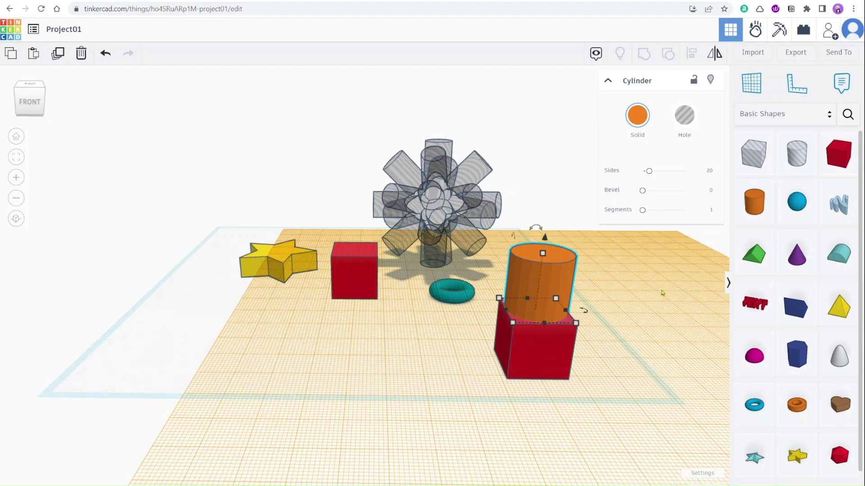
# Return the workplane to the original base grid and inspect the cylinder stacked on the front red box
pyautogui.click(746, 91)
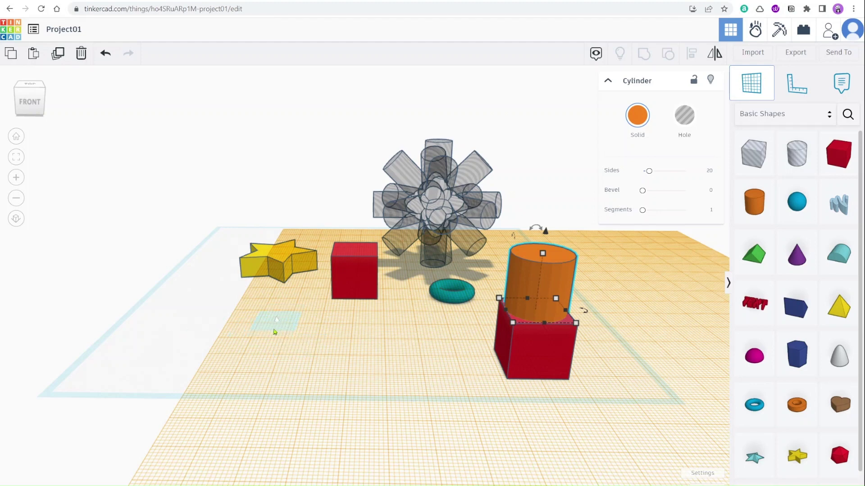
pyautogui.click(276, 329)
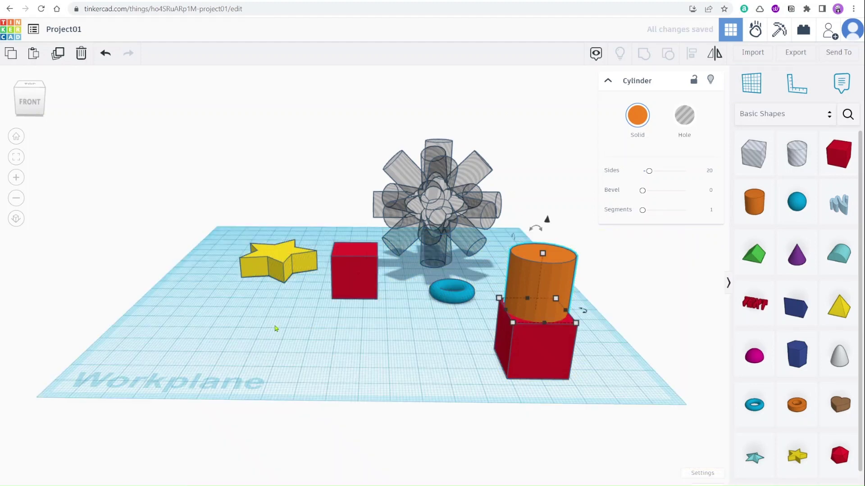
pyautogui.click(689, 341)
pyautogui.moveTo(688, 341); pyautogui.dragTo(693, 322, button='right')
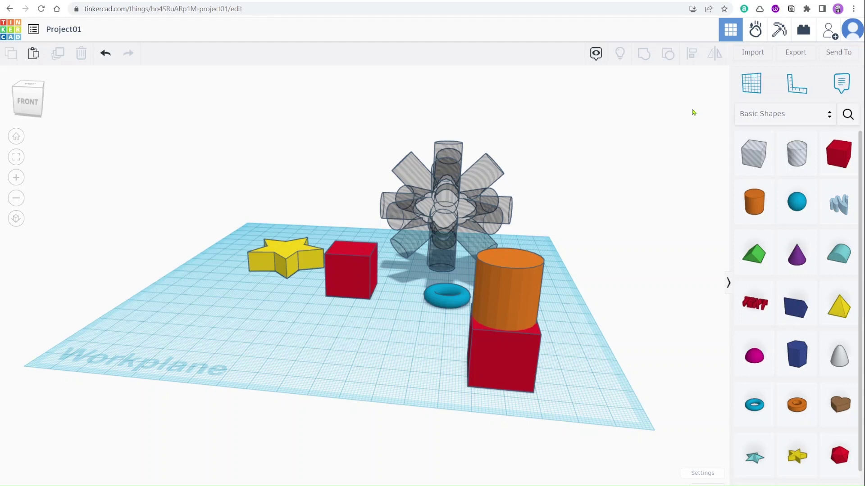
# Set a temporary workplane on the orange cylinder's top face and place a purple cone at that level behind the cylinder
pyautogui.click(751, 82)
pyautogui.click(515, 256)
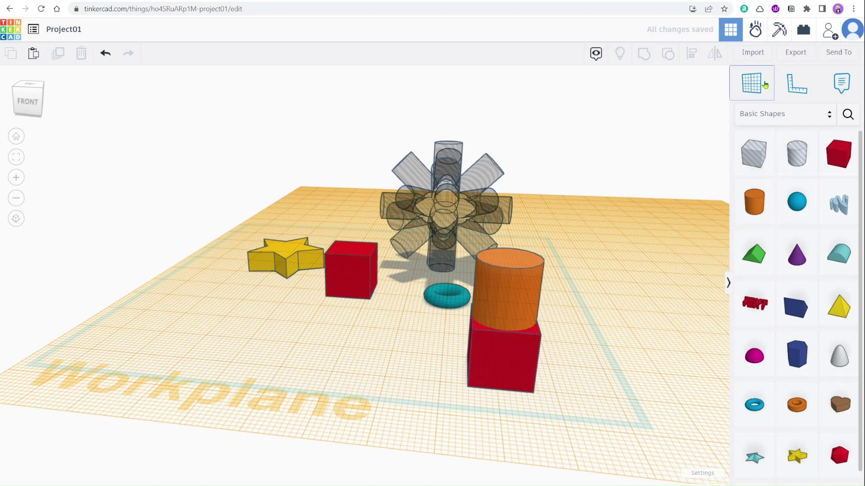
pyautogui.moveTo(803, 261); pyautogui.dragTo(532, 242)
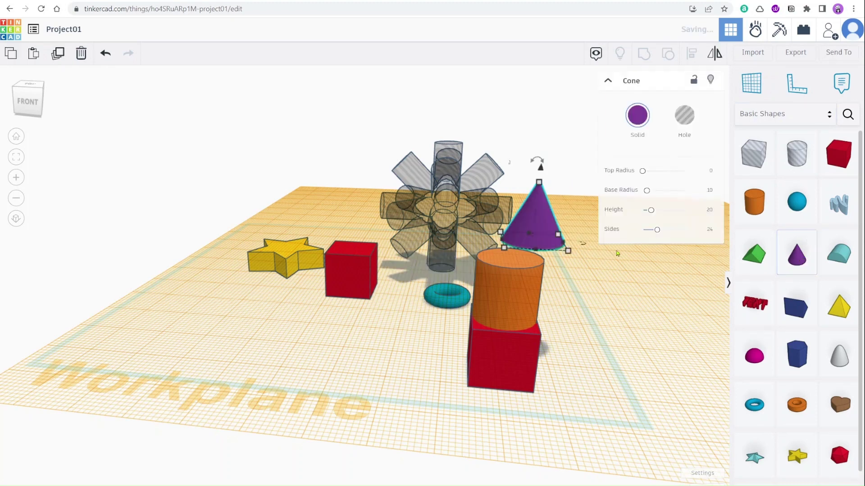
pyautogui.click(665, 279)
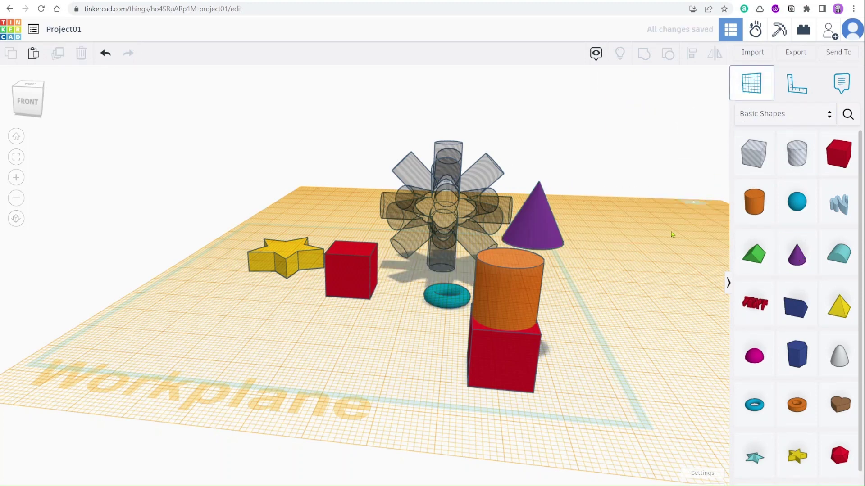
# Return the workplane to the original base grid and select the purple cone
pyautogui.click(659, 245)
pyautogui.moveTo(611, 298); pyautogui.dragTo(606, 317, button='right')
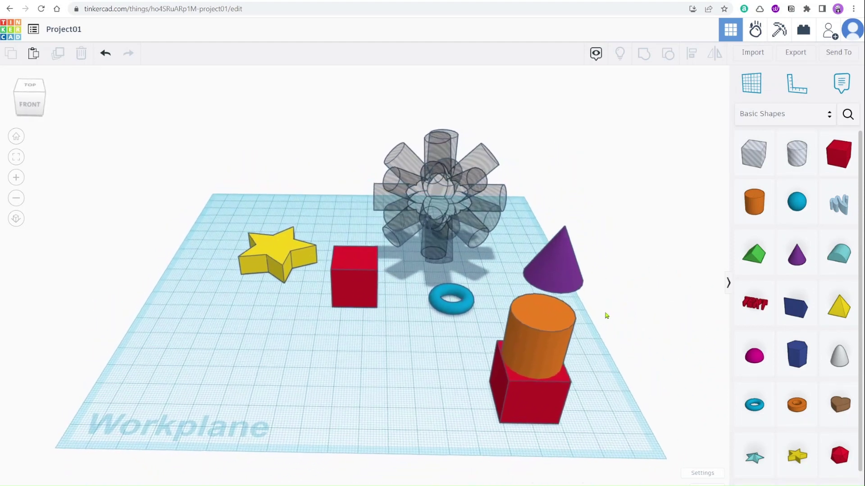
pyautogui.click(554, 266)
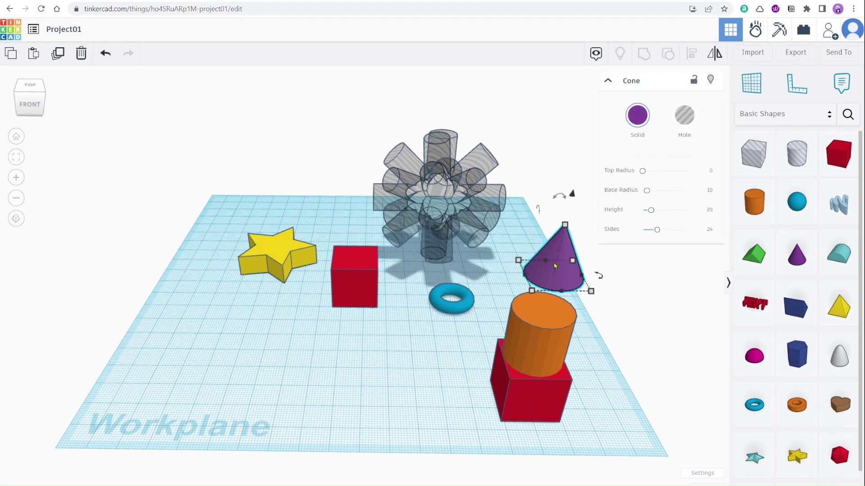
# Delete the selected purple cone from the design
pyautogui.press('Delete')
pyautogui.moveTo(556, 263); pyautogui.dragTo(562, 254, button='right')
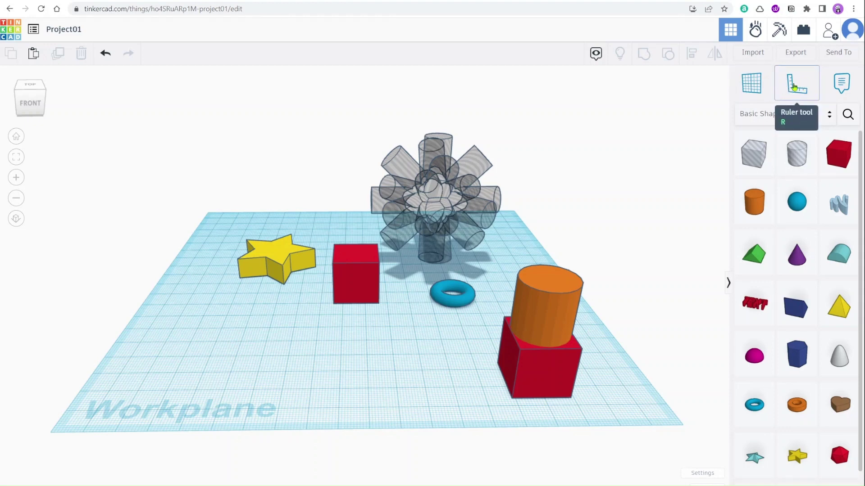
# Place a ruler on the workplane just in front of the front red box and show that box's ruler dimensions
pyautogui.click(796, 87)
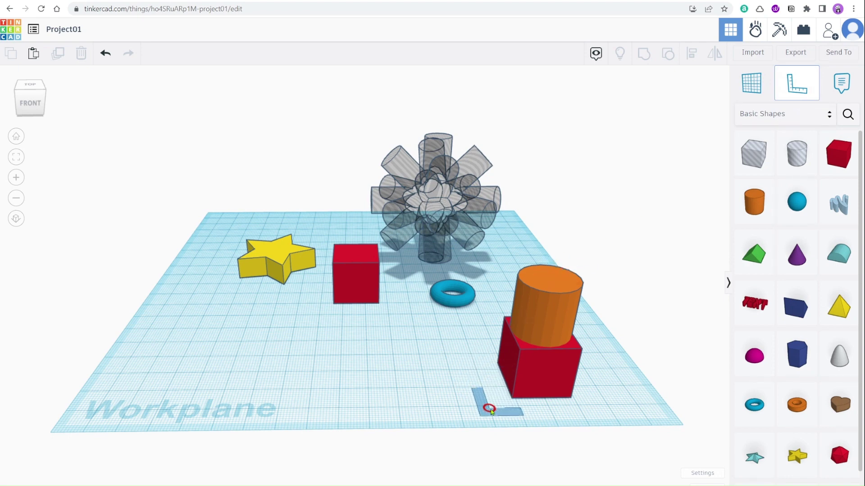
pyautogui.click(490, 409)
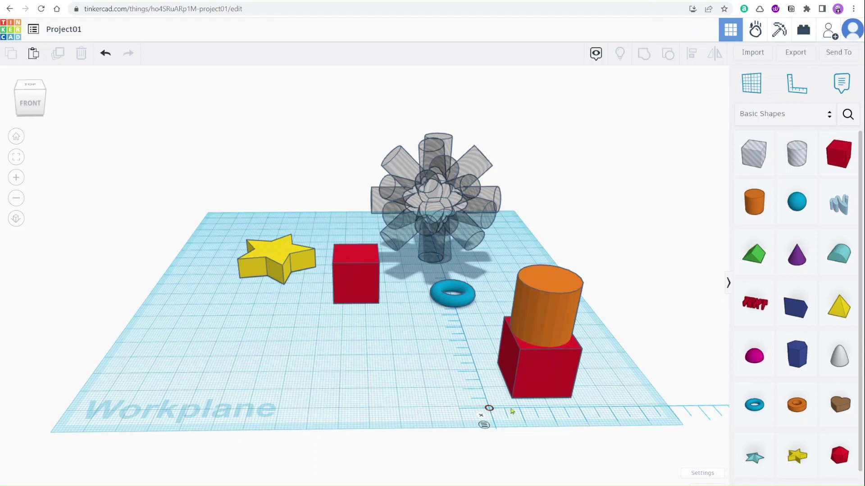
pyautogui.click(542, 364)
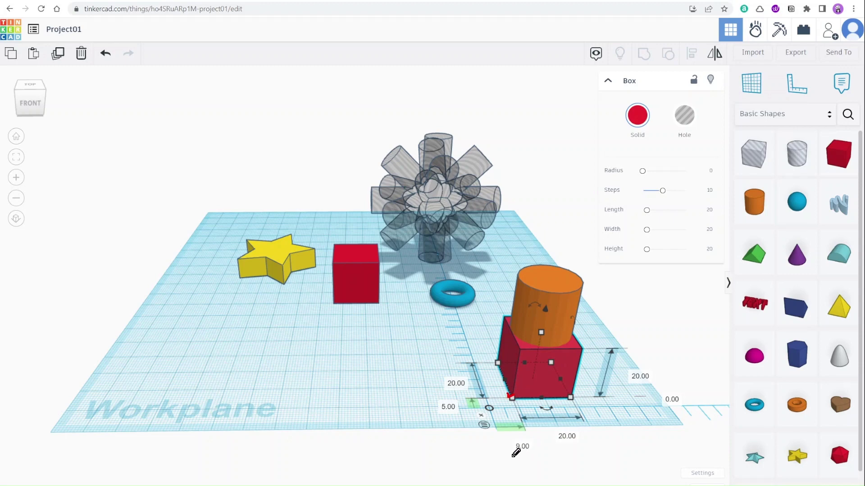
pyautogui.moveTo(511, 456); pyautogui.dragTo(531, 459)
pyautogui.moveTo(490, 408); pyautogui.dragTo(488, 409)
pyautogui.moveTo(471, 361)
pyautogui.mouseDown()
pyautogui.moveTo(469, 344)
pyautogui.moveTo(474, 350)
pyautogui.mouseUp()
pyautogui.moveTo(434, 415); pyautogui.dragTo(455, 416)
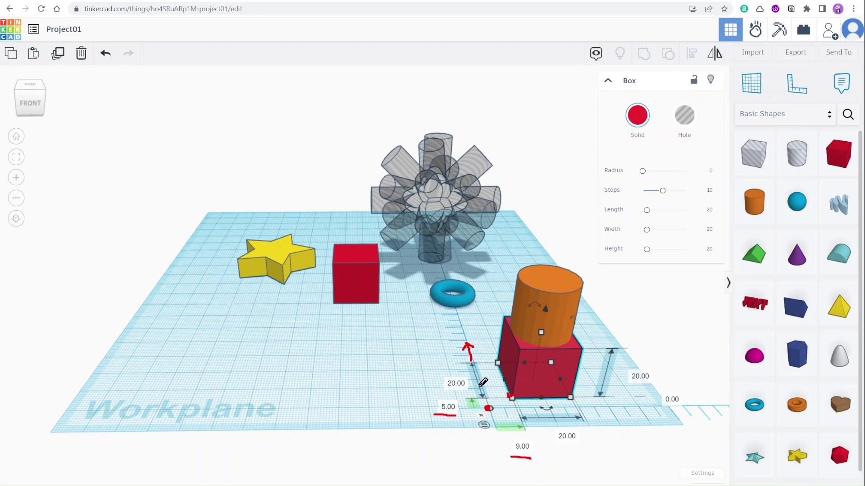
pyautogui.moveTo(600, 437); pyautogui.dragTo(613, 438)
pyautogui.moveTo(513, 438)
pyautogui.mouseDown()
pyautogui.moveTo(534, 456)
pyautogui.moveTo(531, 439)
pyautogui.moveTo(514, 438)
pyautogui.mouseUp()
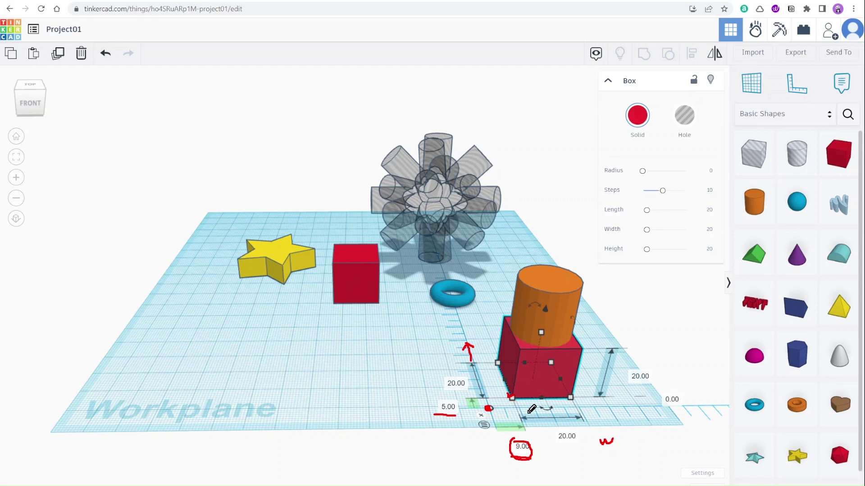
pyautogui.moveTo(510, 395)
pyautogui.mouseDown()
pyautogui.moveTo(524, 405)
pyautogui.moveTo(571, 398)
pyautogui.mouseUp()
pyautogui.moveTo(488, 367); pyautogui.dragTo(486, 373)
pyautogui.click(500, 392)
pyautogui.moveTo(627, 382); pyautogui.dragTo(659, 383)
pyautogui.press('Escape')
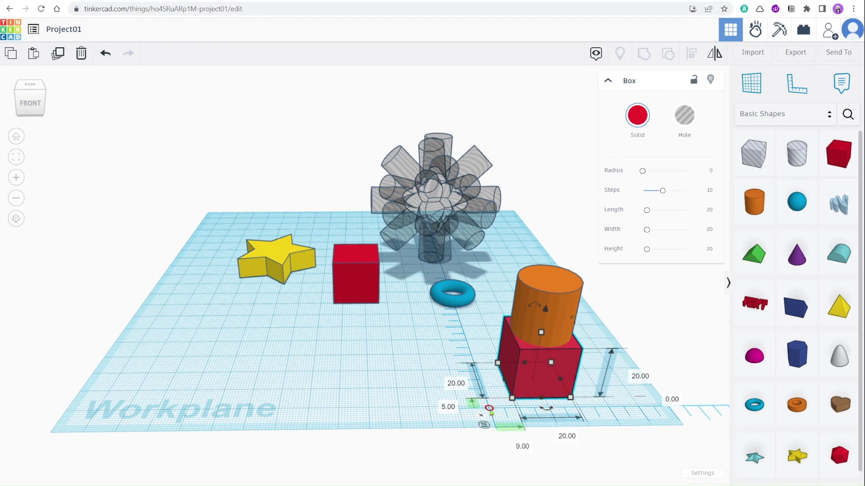
# Set both of the front red box's horizontal offsets from the ruler origin to 0 so its corner sits on the origin
pyautogui.click(522, 448)
pyautogui.write('0')
pyautogui.press('Return')
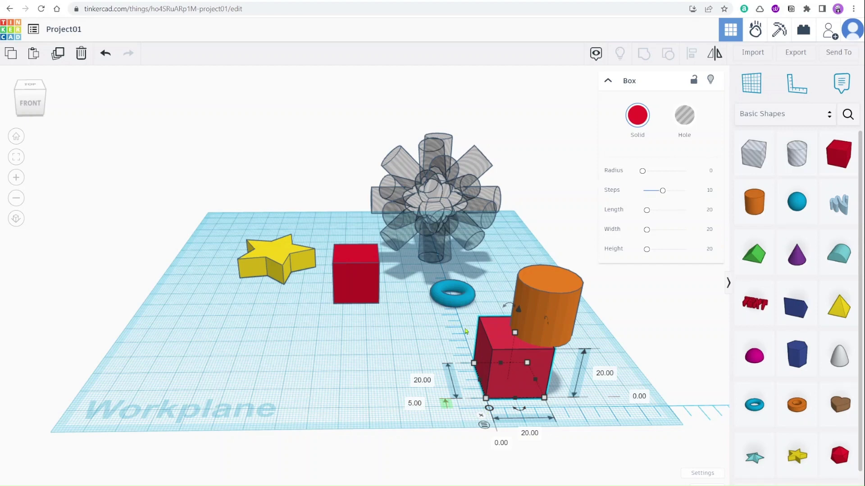
pyautogui.click(413, 404)
pyautogui.write('0')
pyautogui.press('Return')
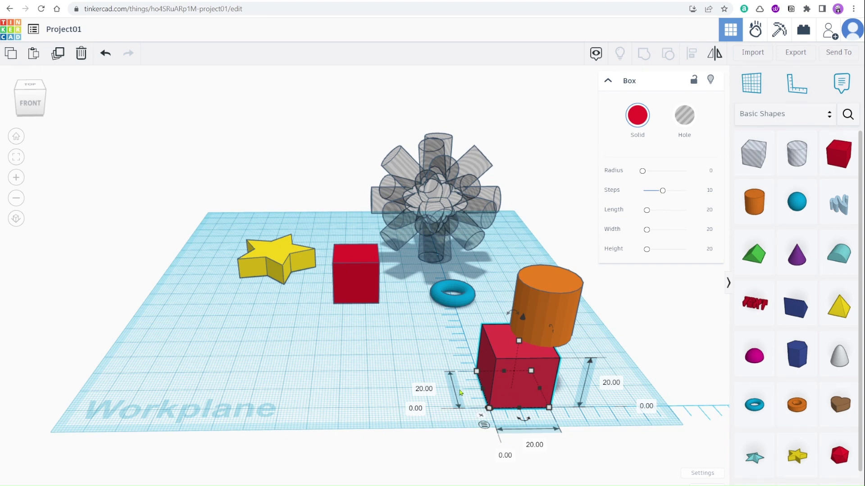
# Set the front red box's width to 25 and its length to 100 using the ruler dimensions
pyautogui.click(535, 446)
pyautogui.write('25')
pyautogui.press('Return')
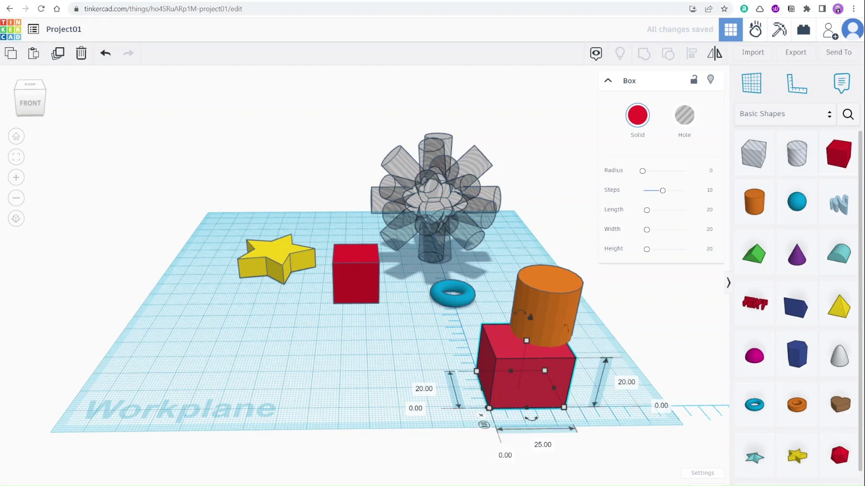
pyautogui.click(424, 390)
pyautogui.write('100')
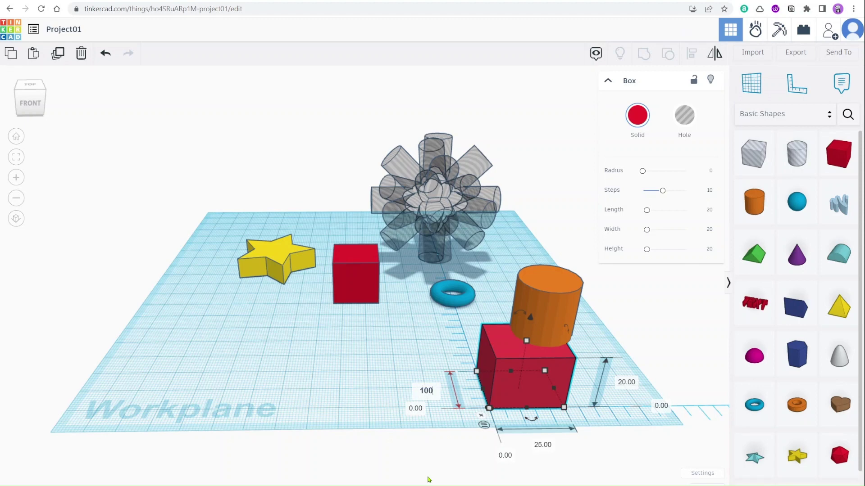
pyautogui.press('Return')
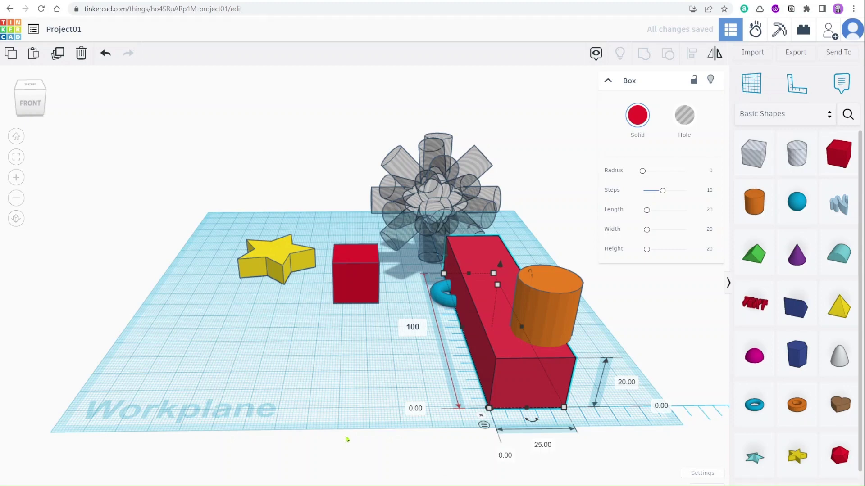
# Undo the front red box's length and width changes and deselect it
pyautogui.click(104, 61)
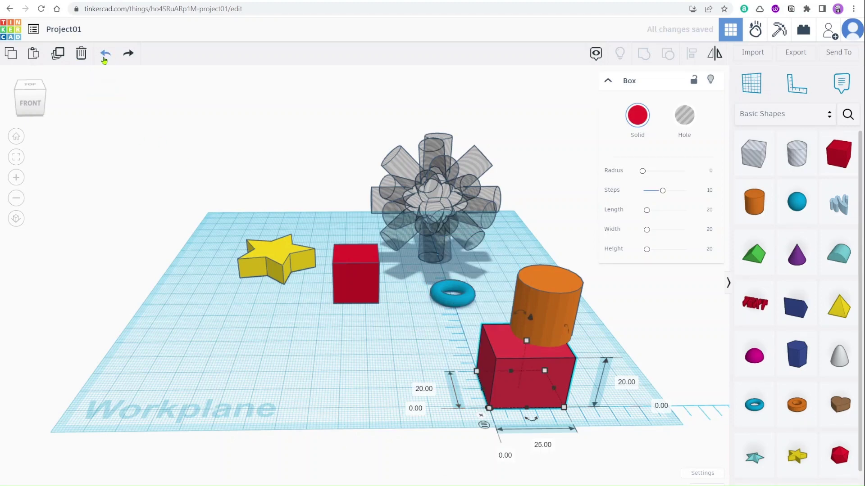
pyautogui.click(104, 61)
pyautogui.click(643, 312)
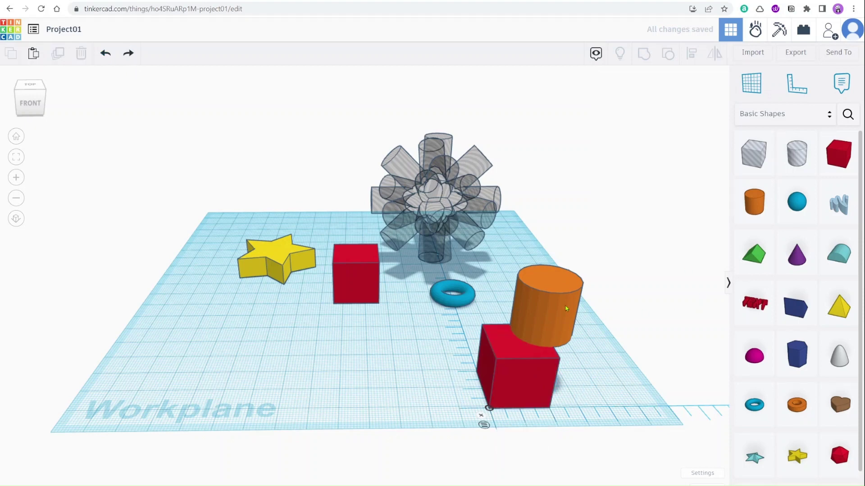
# Delete the orange cylinder above the front red box
pyautogui.click(567, 308)
pyautogui.press('Delete')
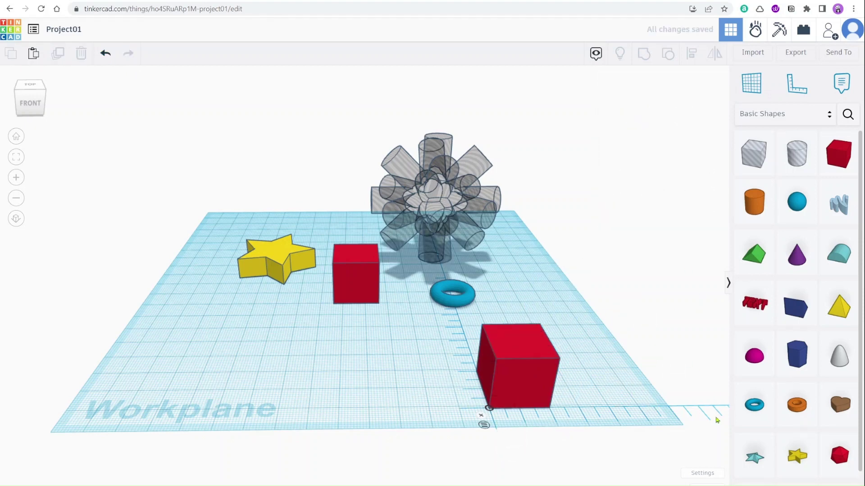